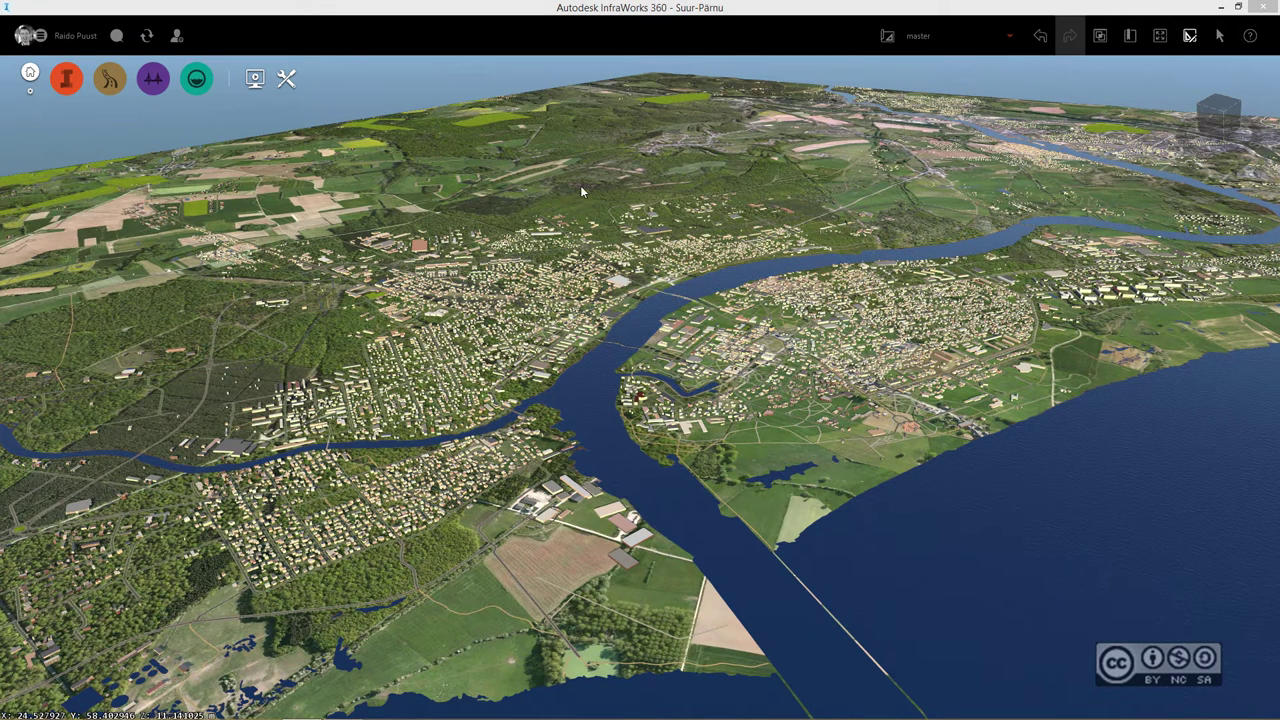
Zoom in on the river crossing and select Bridge 1, a Steel Plate bridge with 5 piers
scroll(692, 313, up, 10)
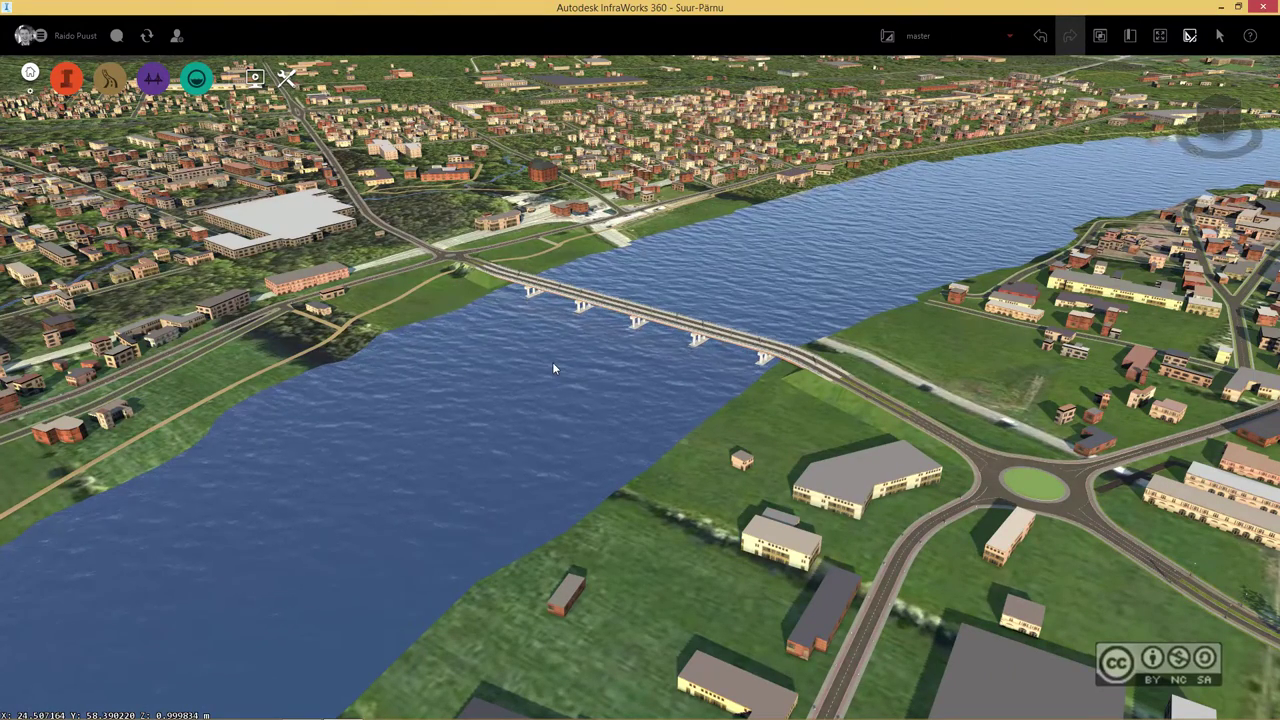
scroll(584, 361, up, 2)
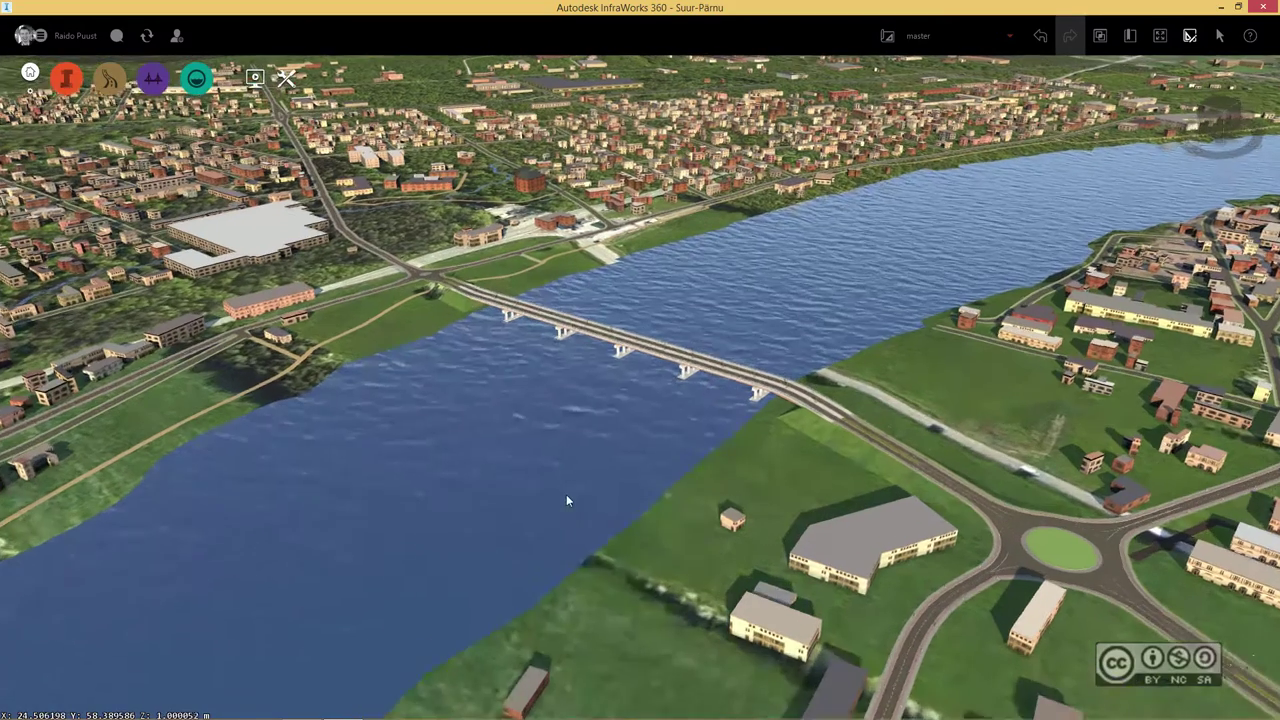
scroll(609, 352, up, 2)
scroll(609, 352, up, 2)
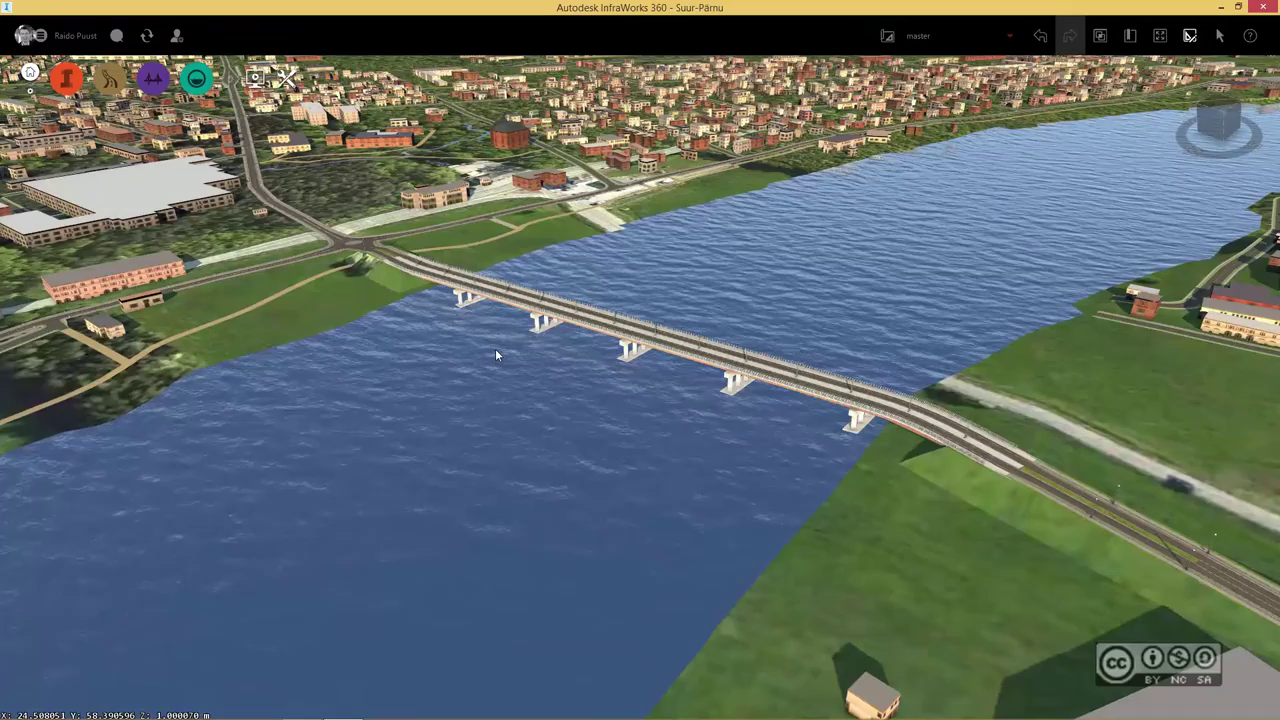
scroll(728, 188, up, 2)
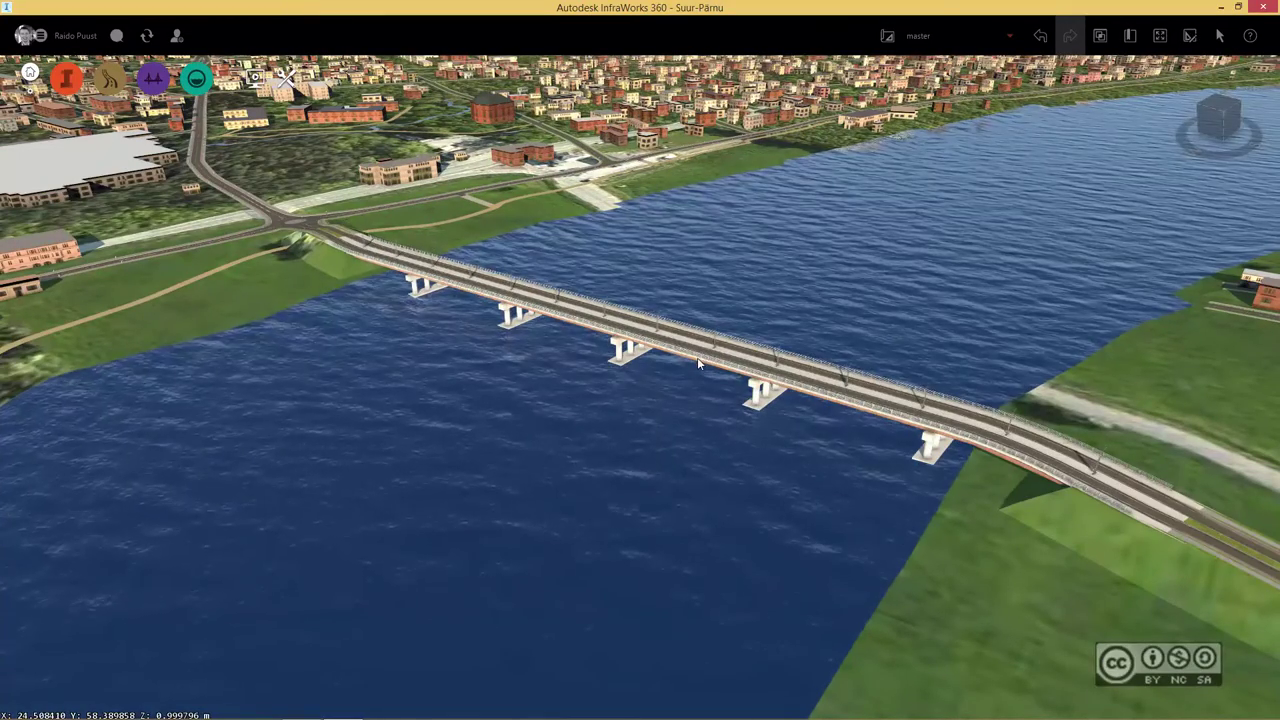
click(697, 360)
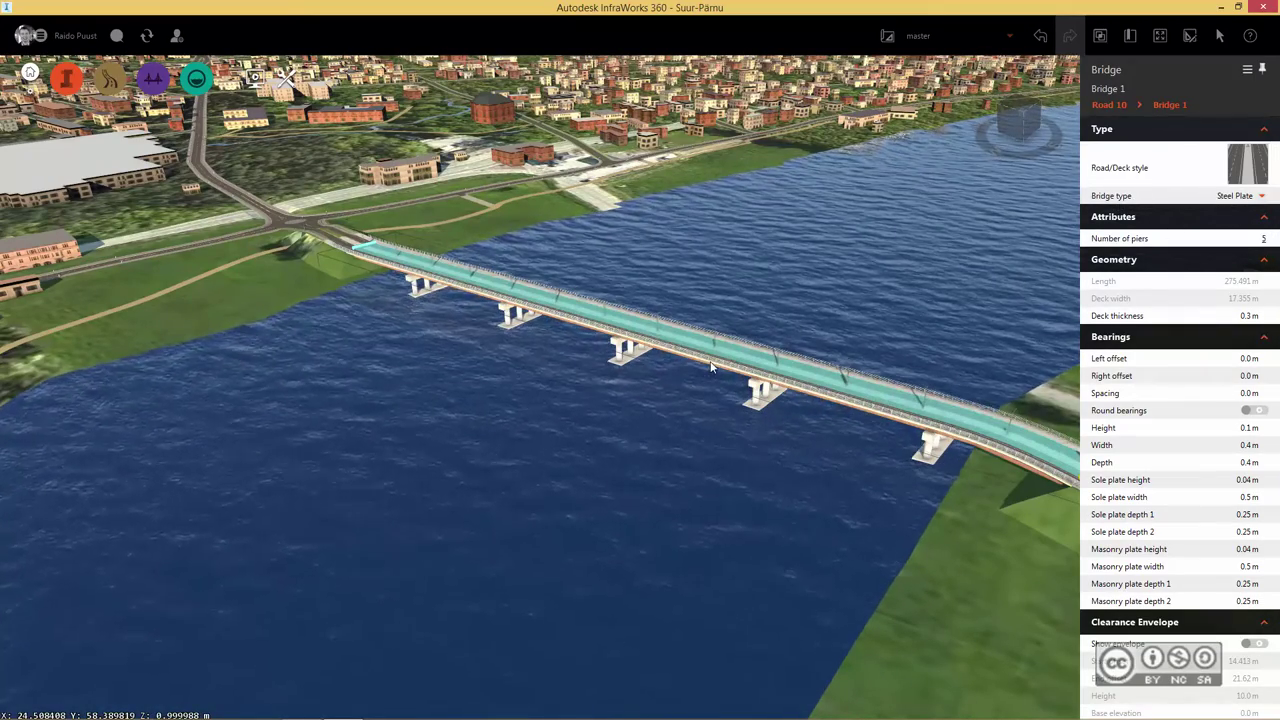
right_click(713, 363)
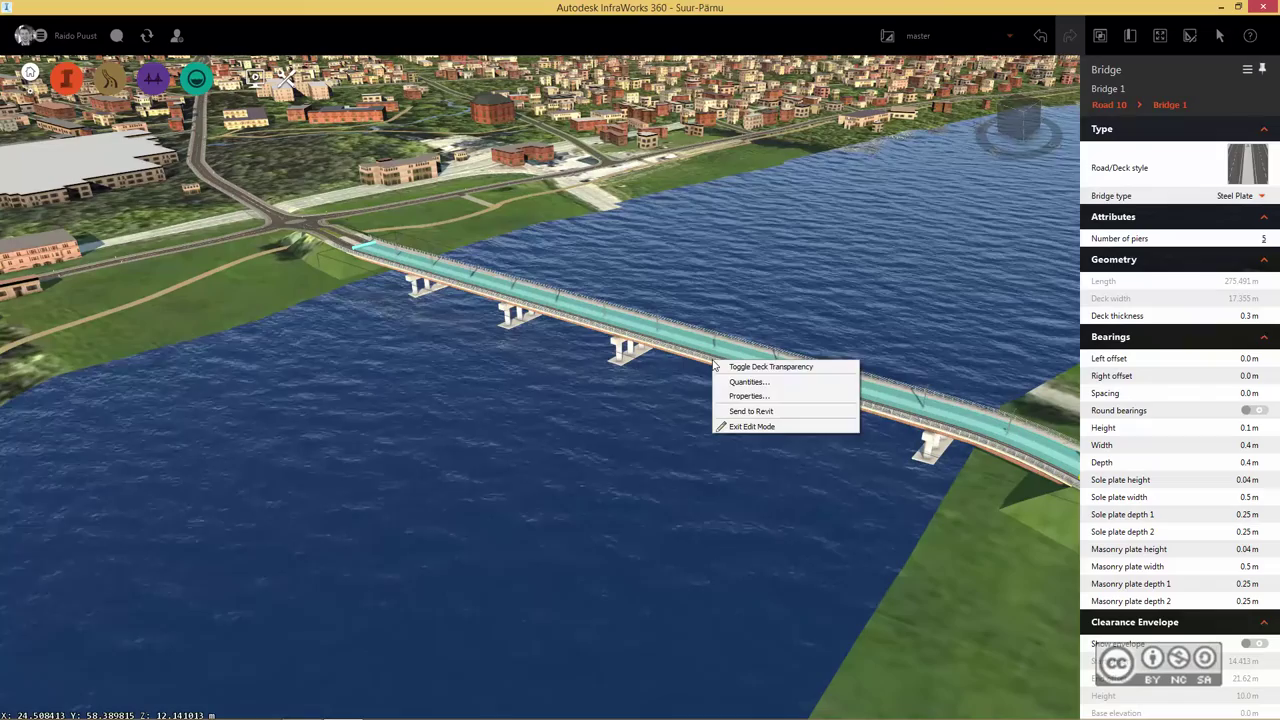
click(752, 384)
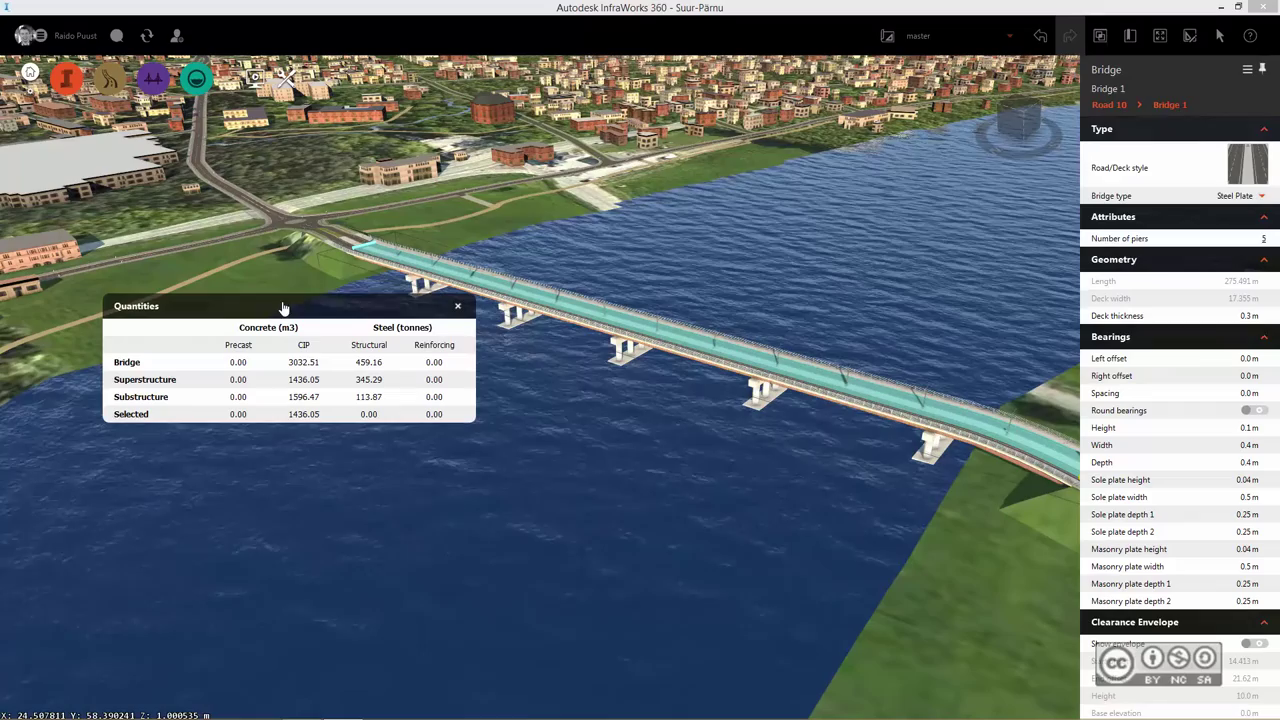
click(458, 307)
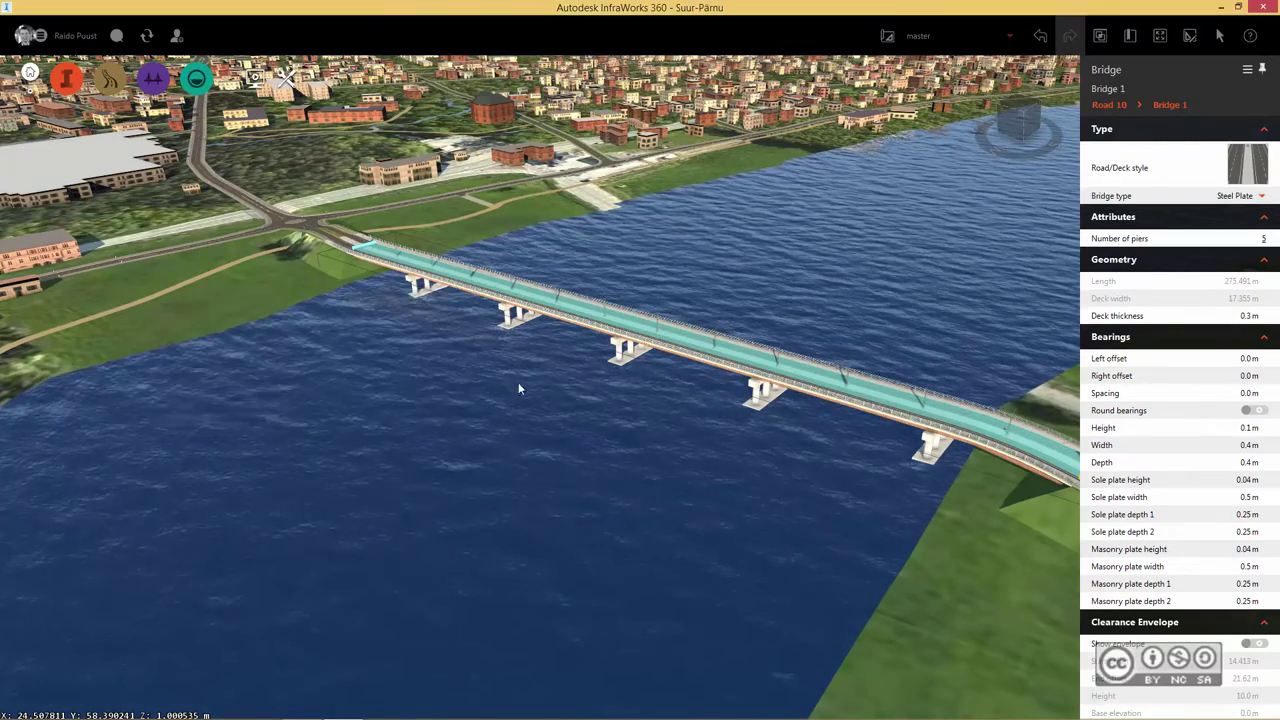
From the Send to Revit prompt, switch the model coordinate system from LL84 to Estonia97.Estonia
right_click(686, 355)
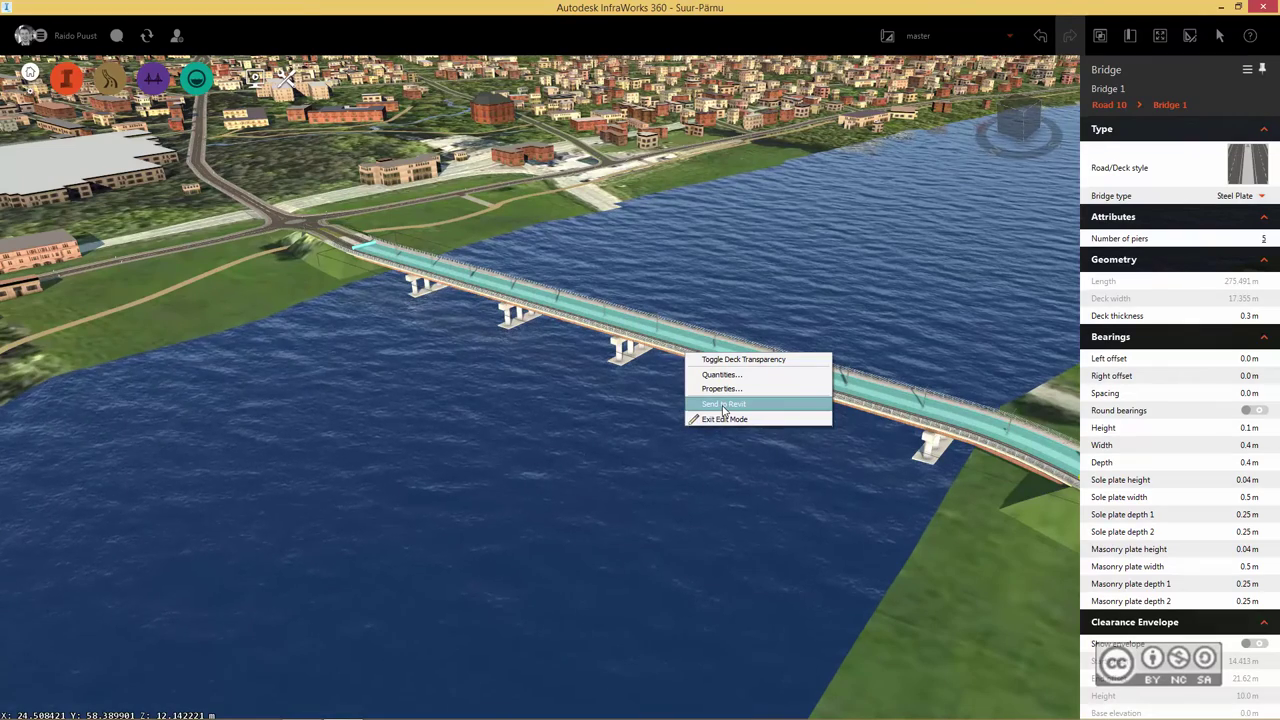
click(724, 404)
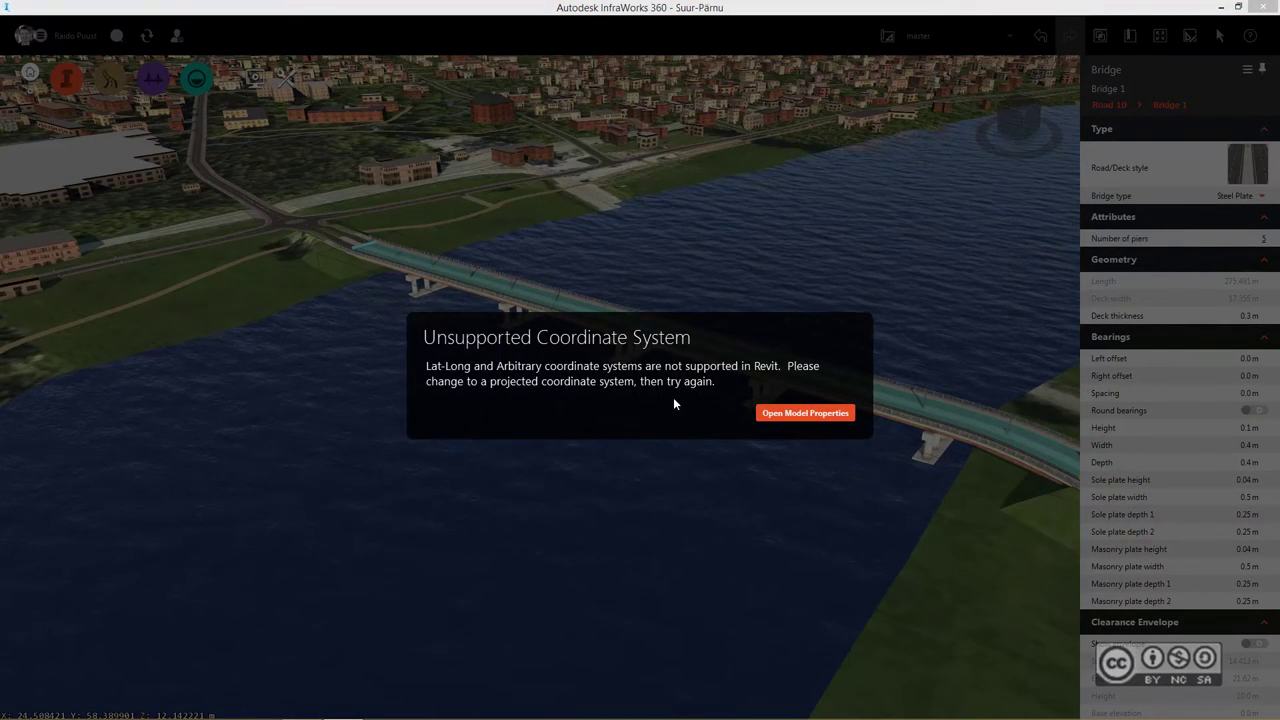
click(806, 414)
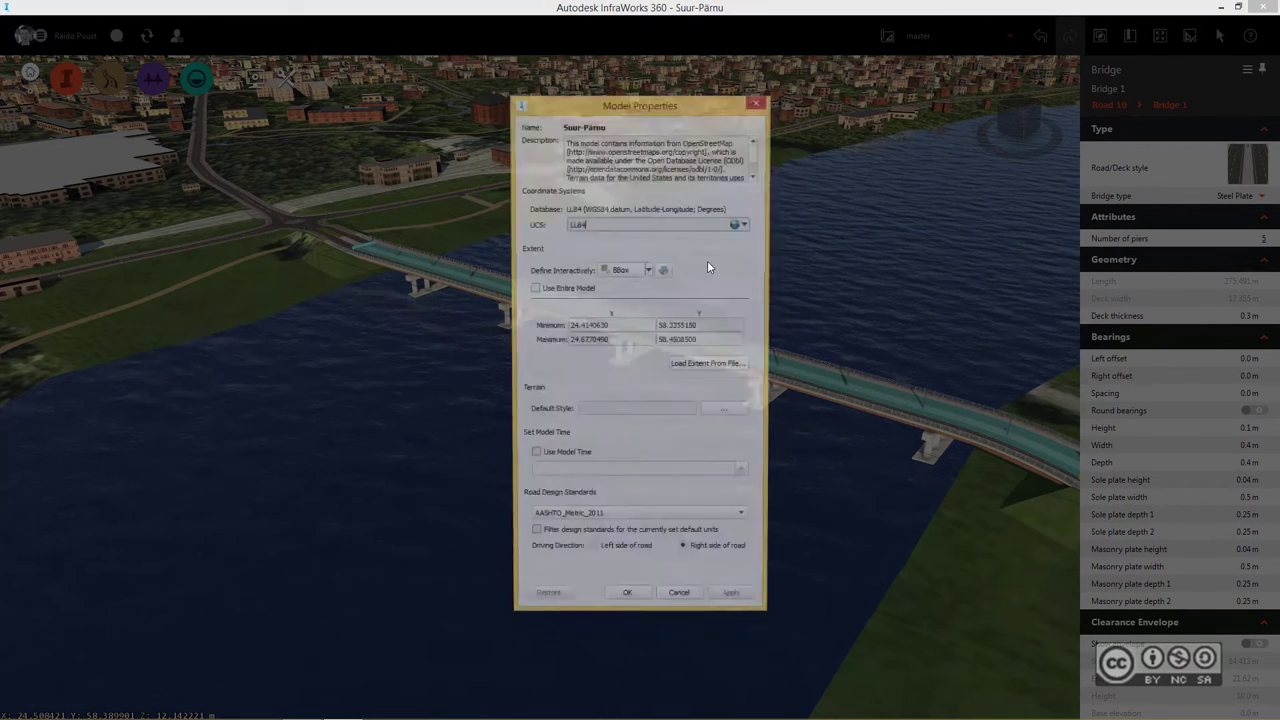
click(747, 225)
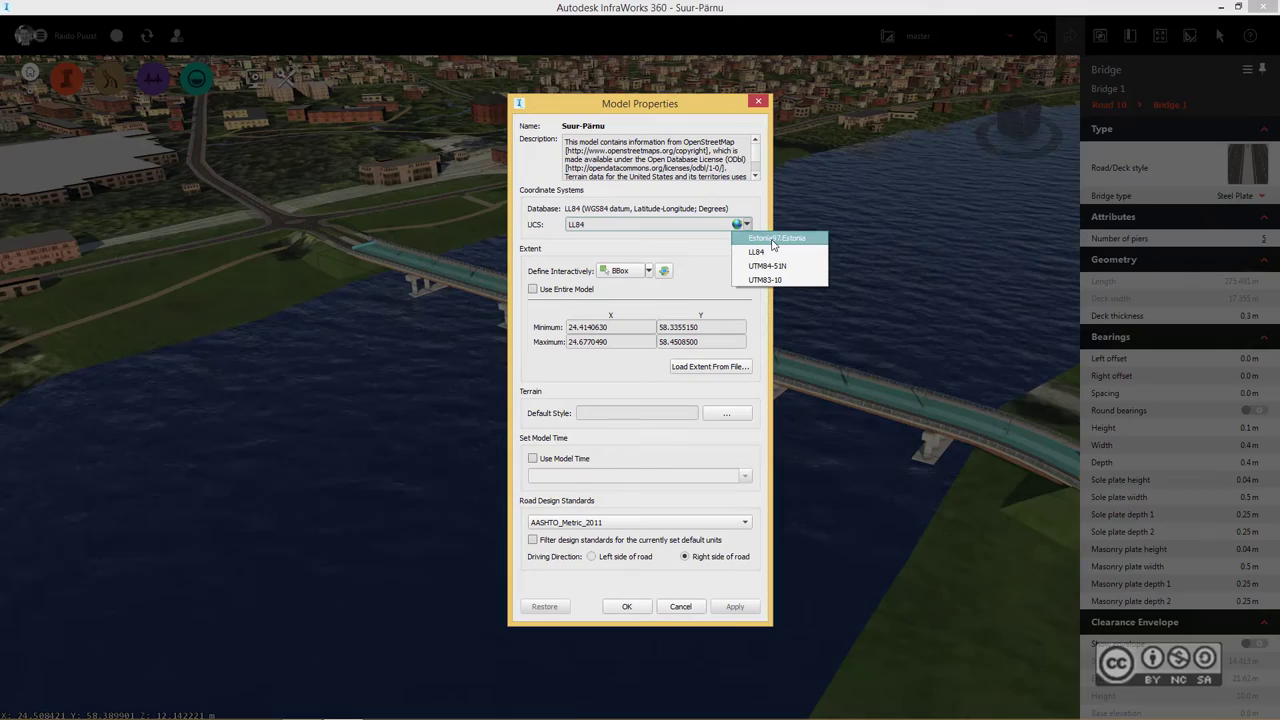
click(772, 239)
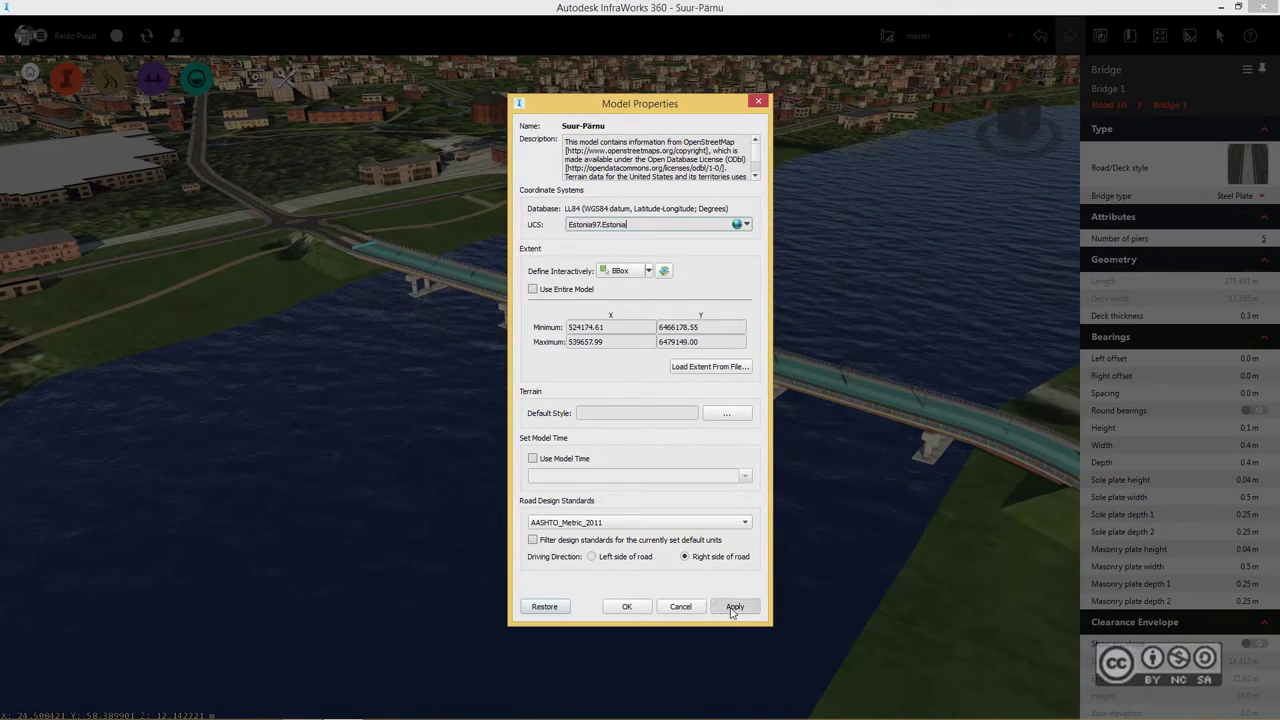
click(627, 607)
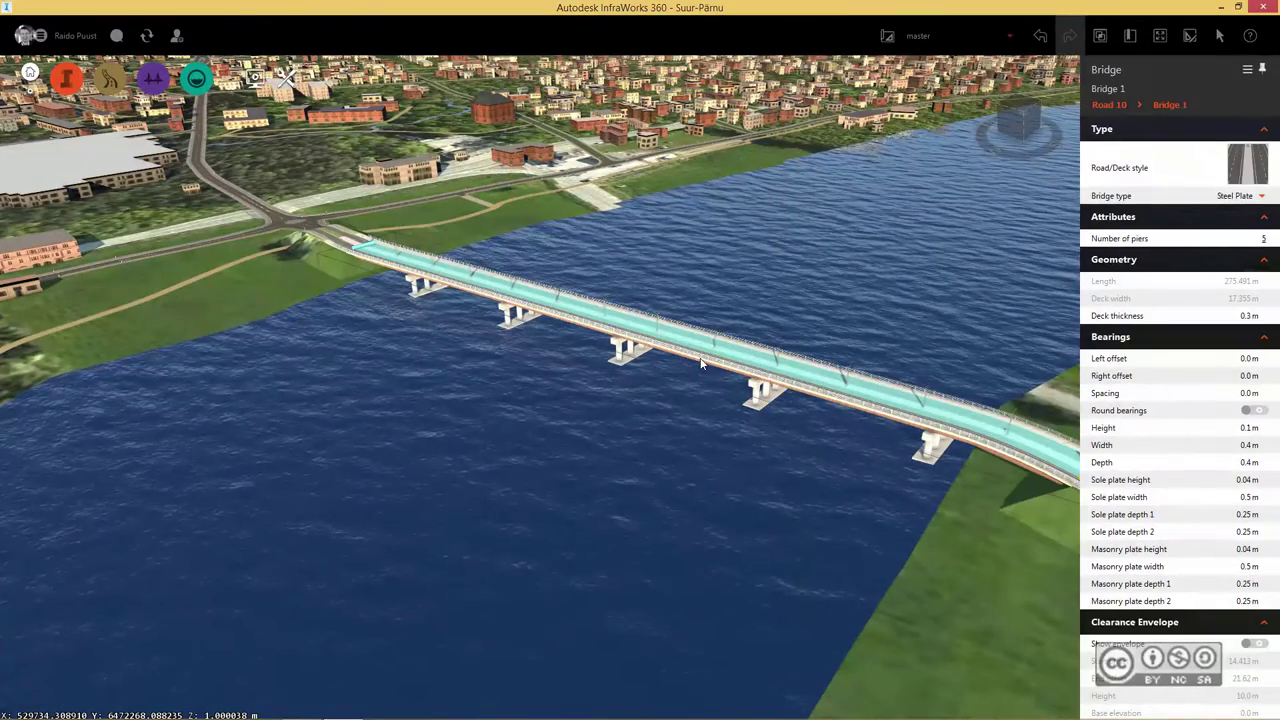
Send the bridge to Revit so its families are exported and Revit 2017 launches
right_click(703, 366)
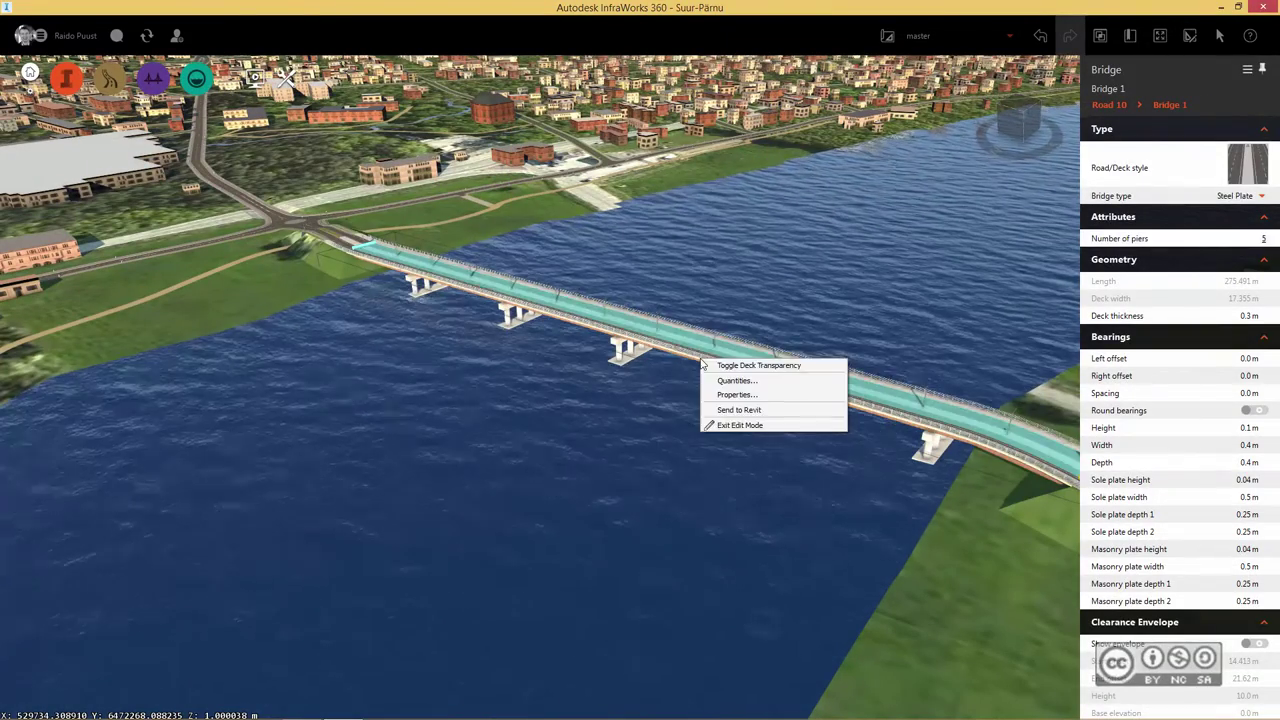
click(739, 410)
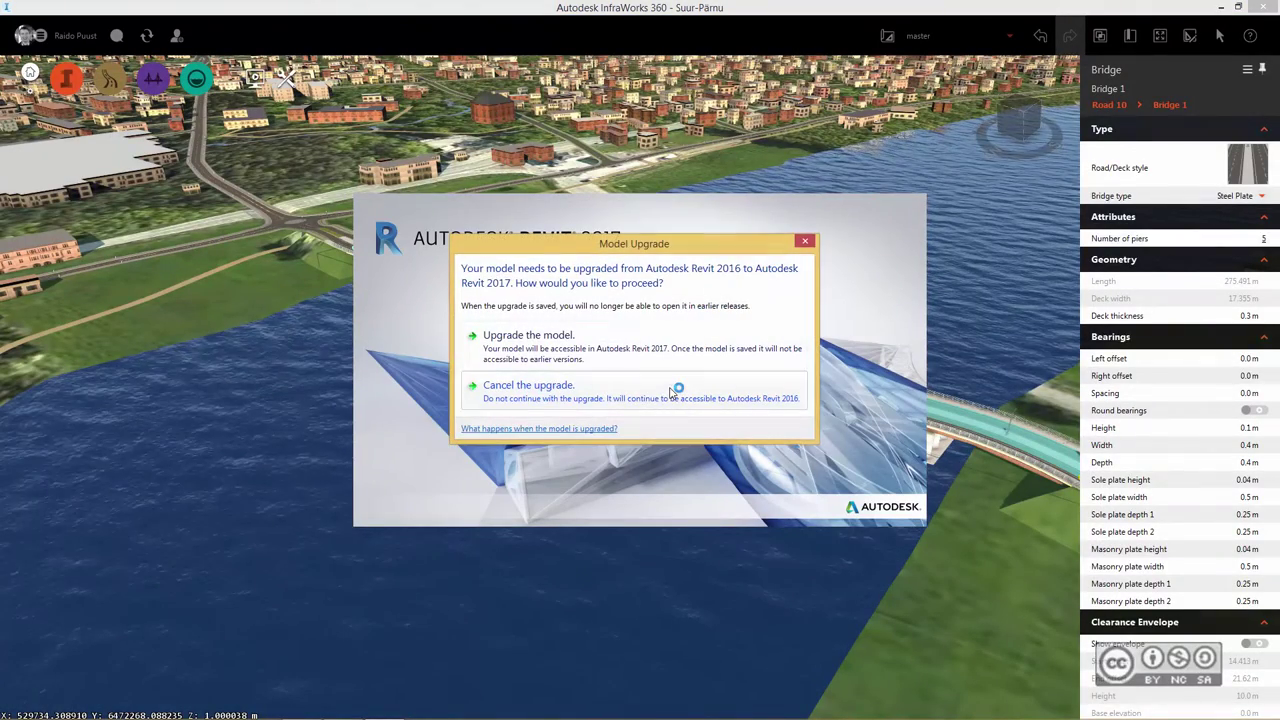
Upgrade the exported Bridge1.rvt model from Revit 2016 to 2017
drag(628, 247, 676, 285)
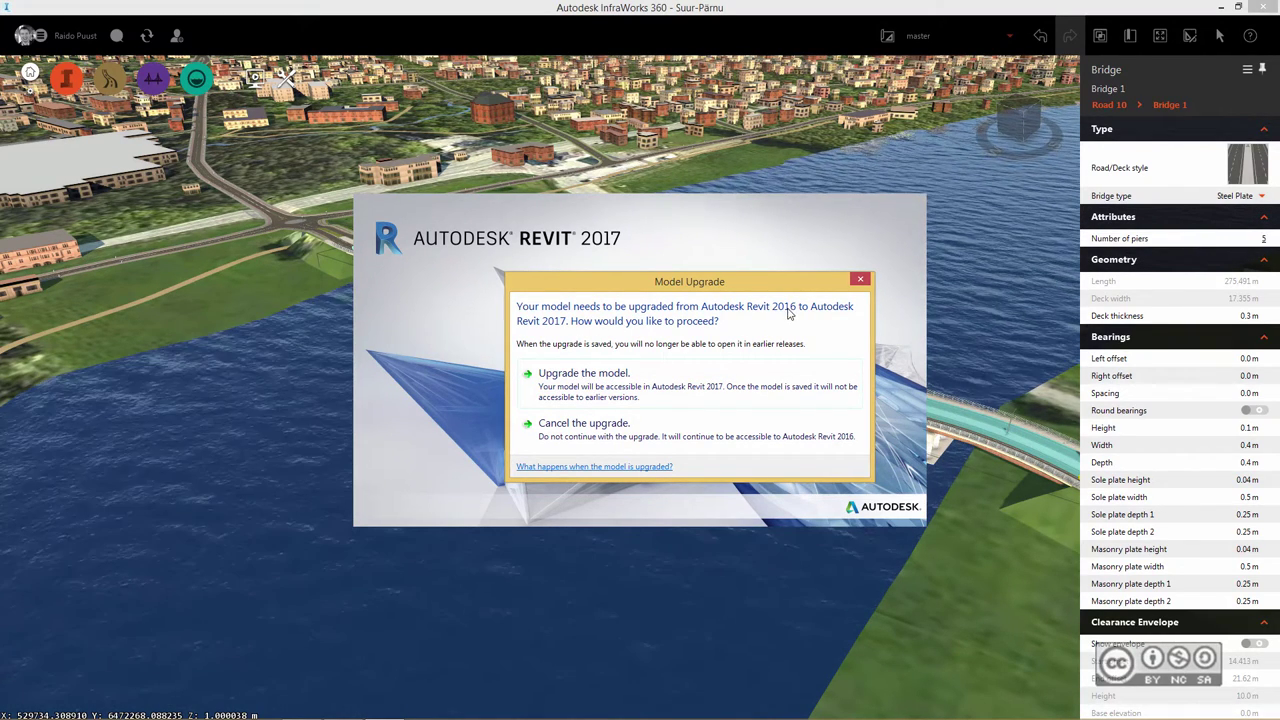
click(576, 380)
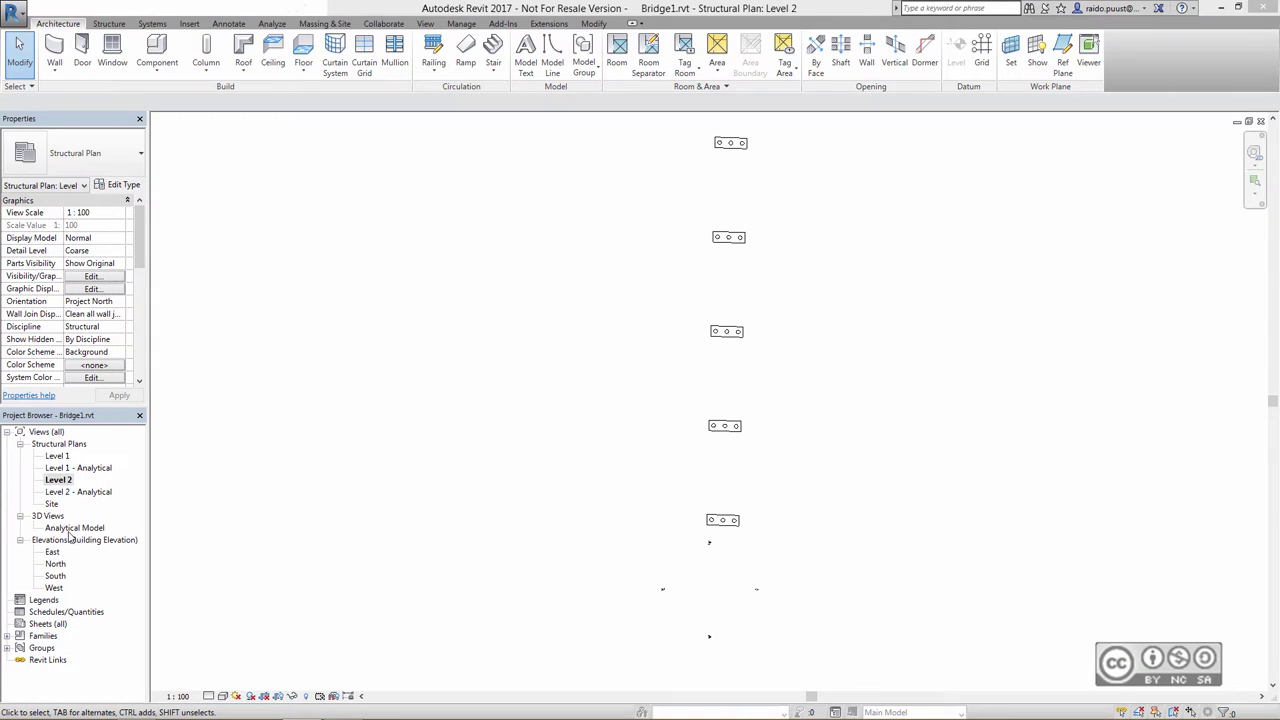
Open the Analytical Model 3D view and turn on model categories in Visibility/Graphic Overrides
double_click(73, 529)
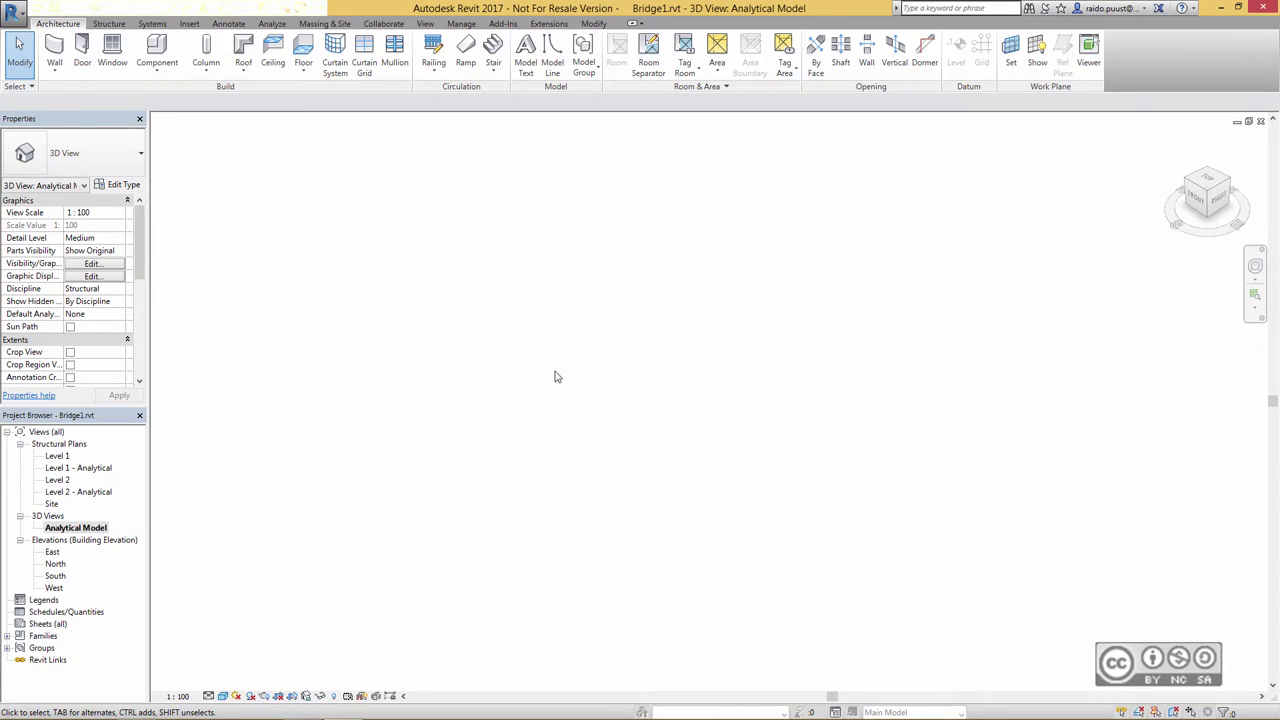
key(v)
key(v)
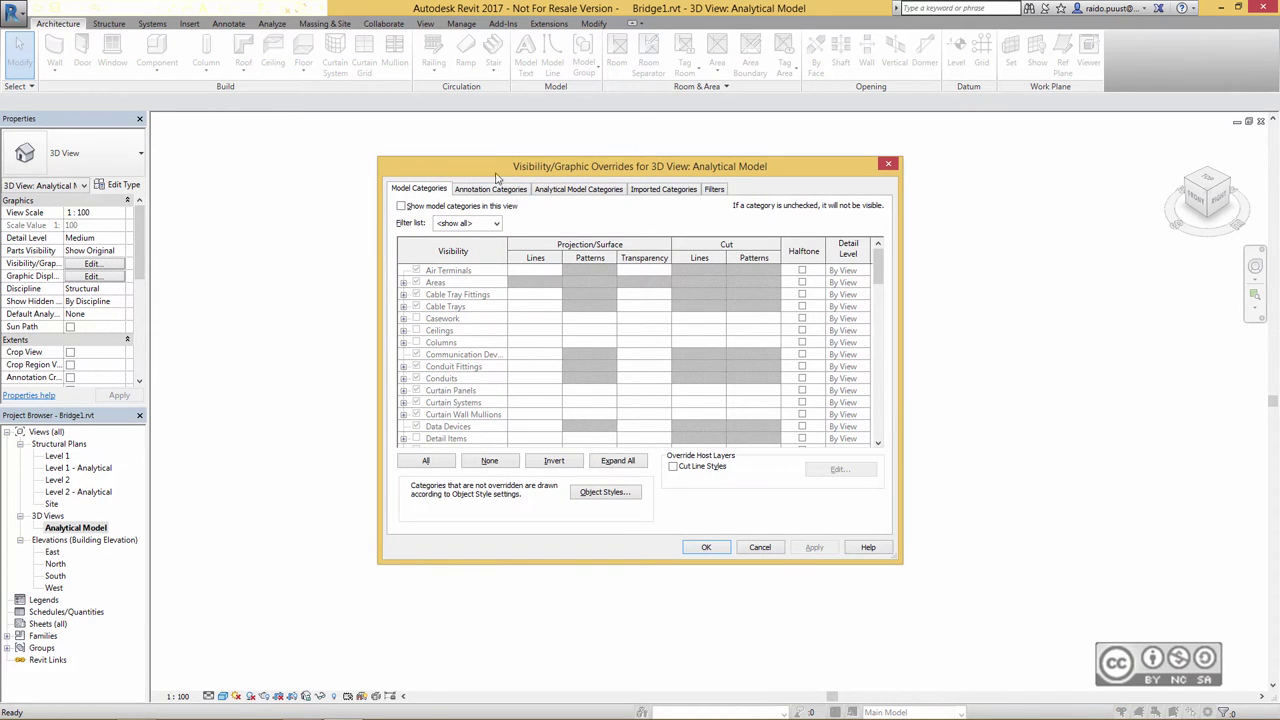
click(401, 206)
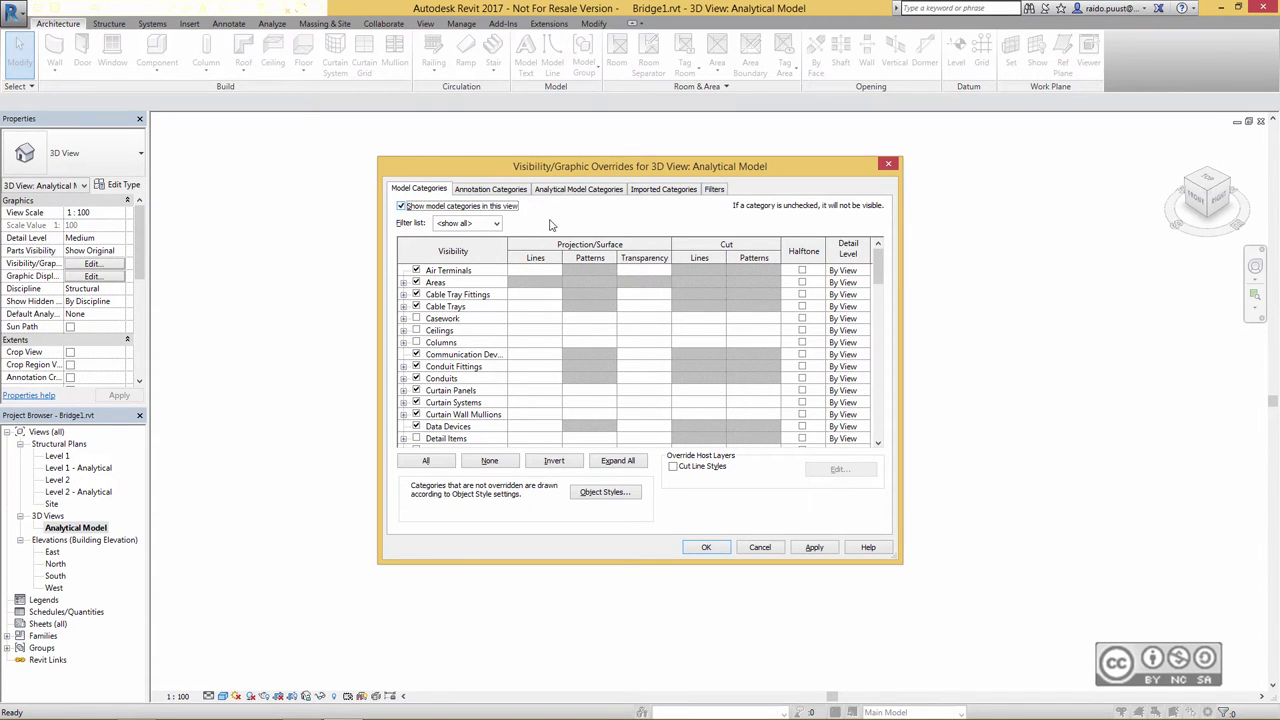
click(814, 547)
click(710, 548)
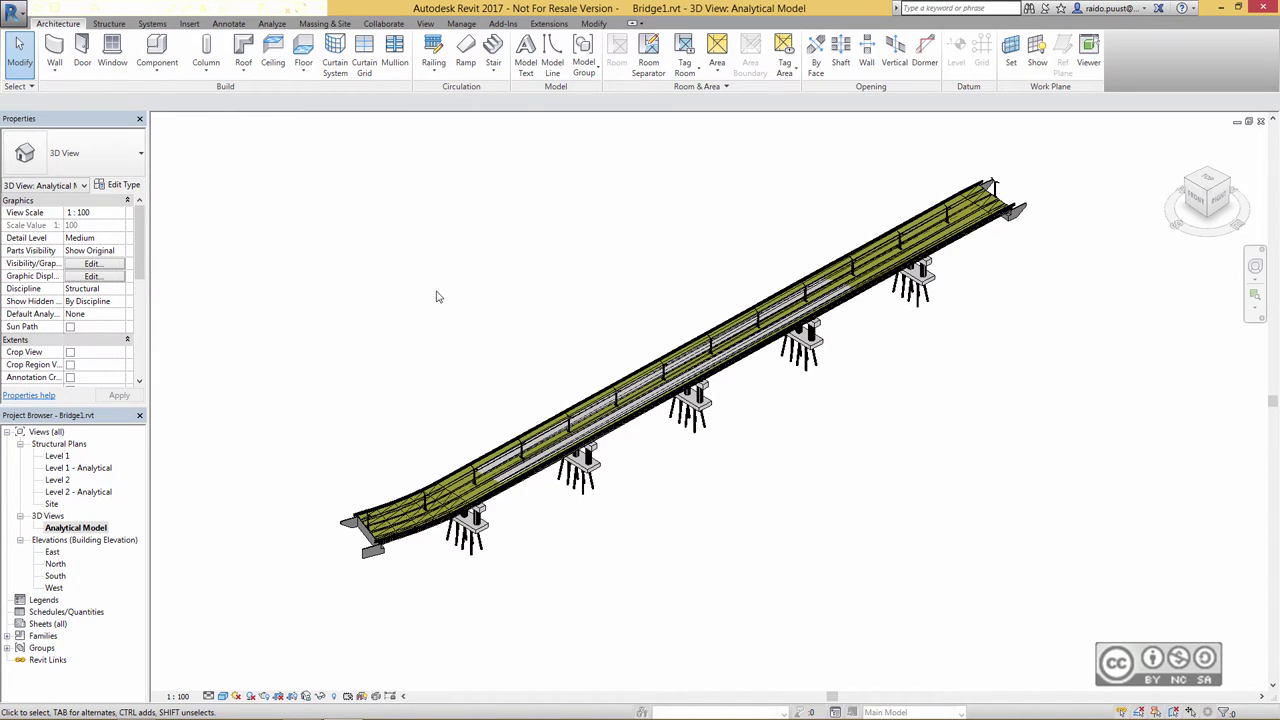
Start a new schedule for the Generic Models category
right_click(64, 612)
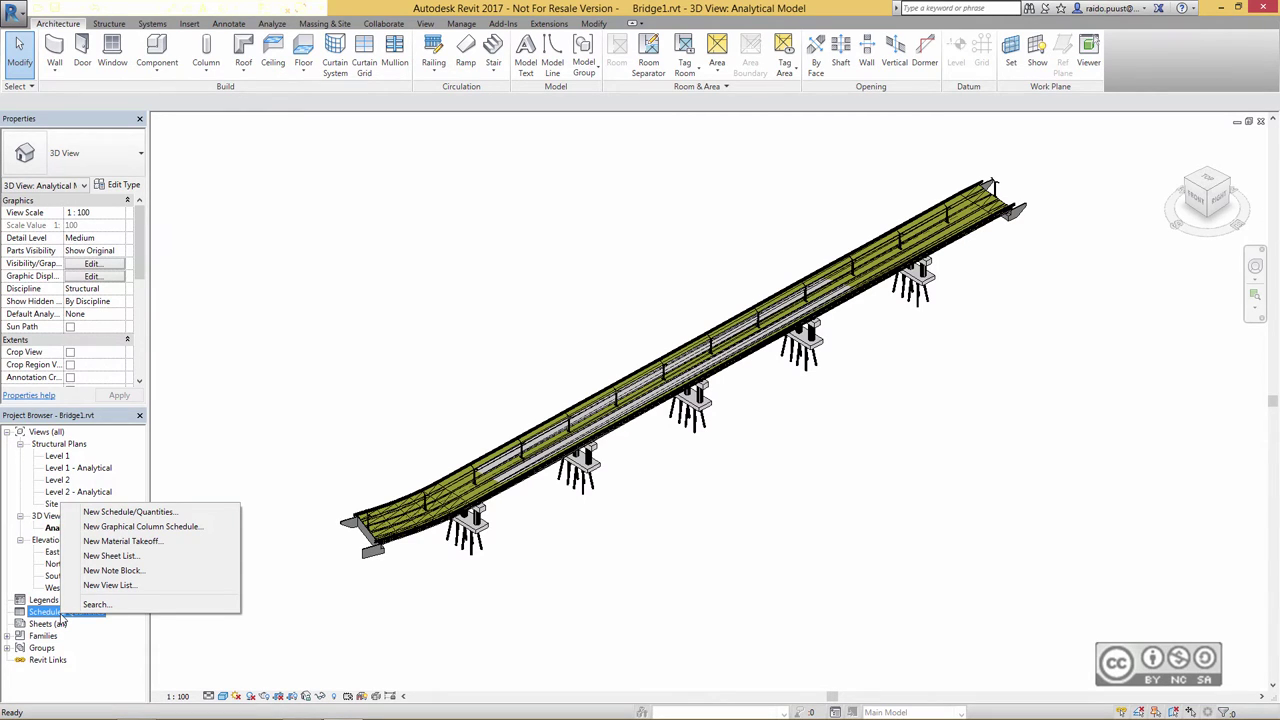
right_click(42, 613)
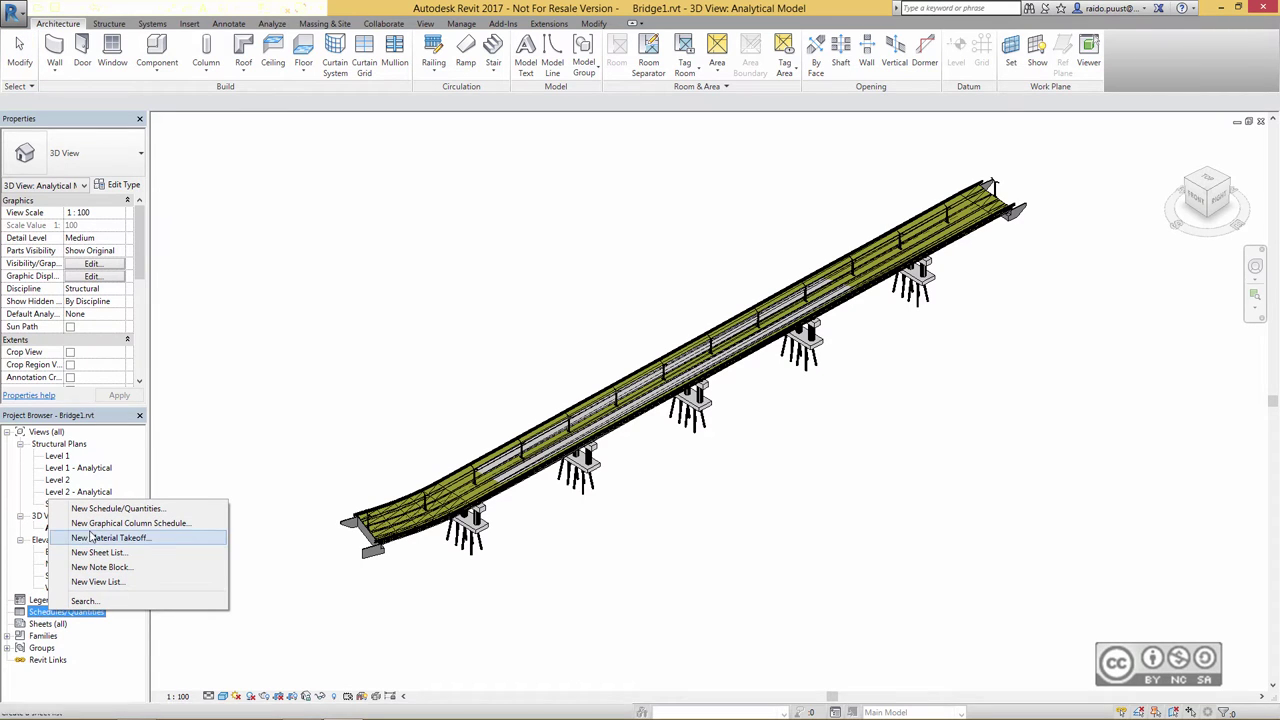
click(97, 514)
drag(621, 310, 621, 360)
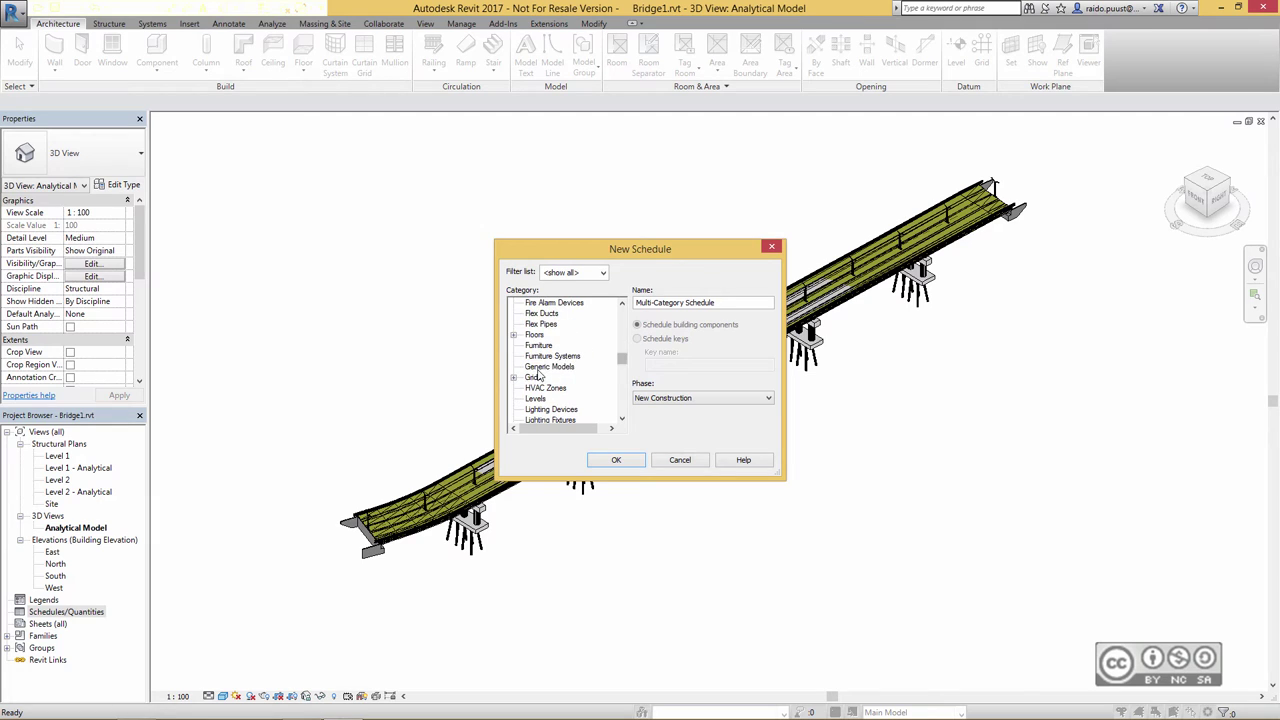
click(548, 366)
click(625, 464)
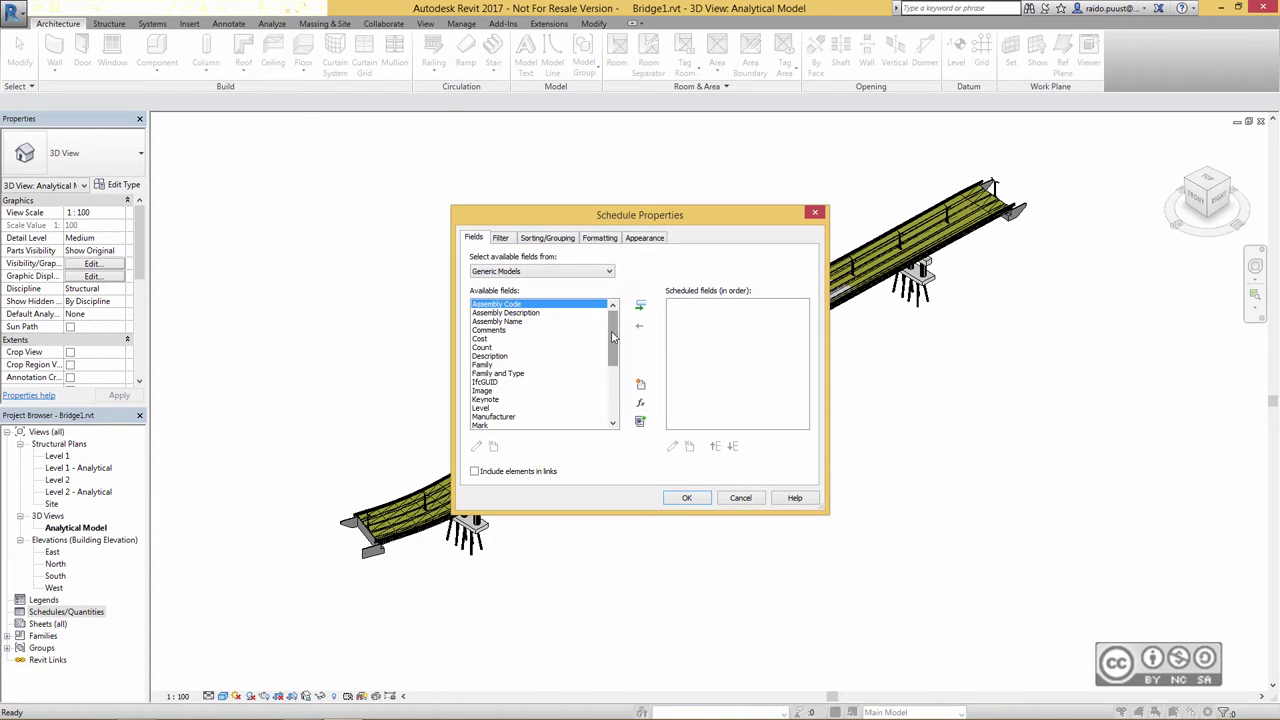
Add Type and Volume fields, with Type first, and create the schedule
drag(614, 334, 614, 386)
double_click(495, 414)
click(640, 305)
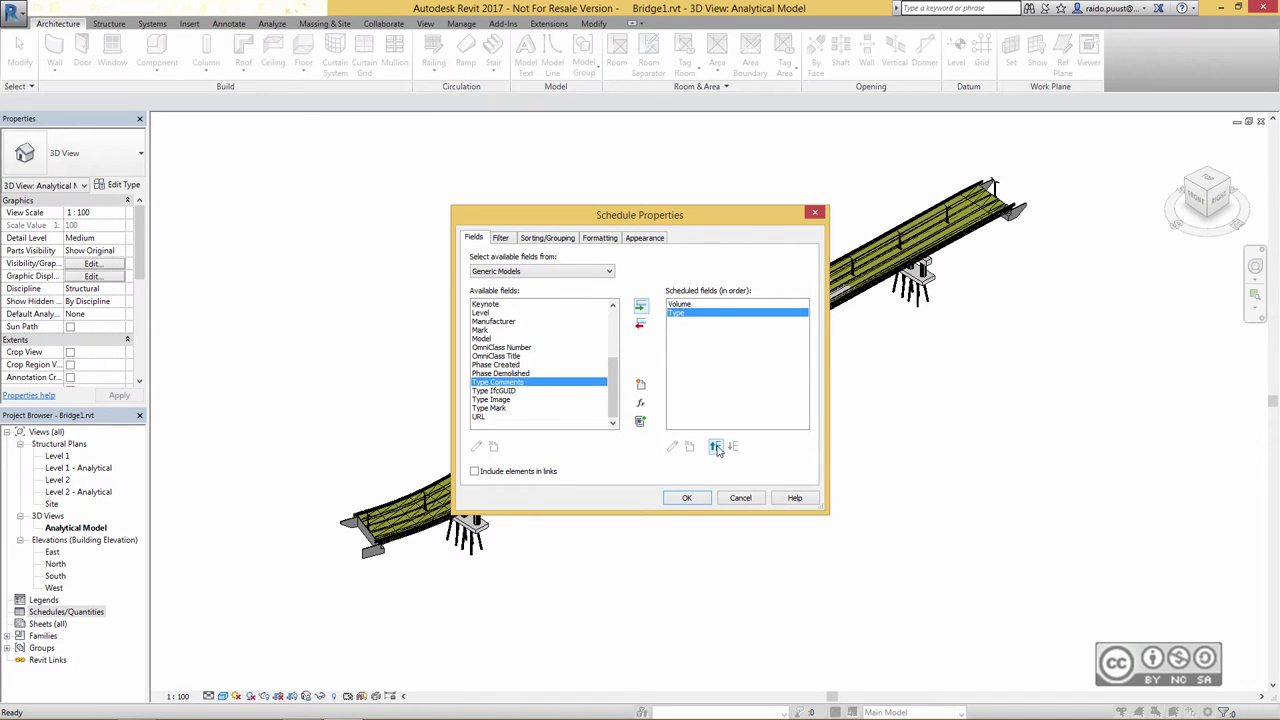
click(716, 448)
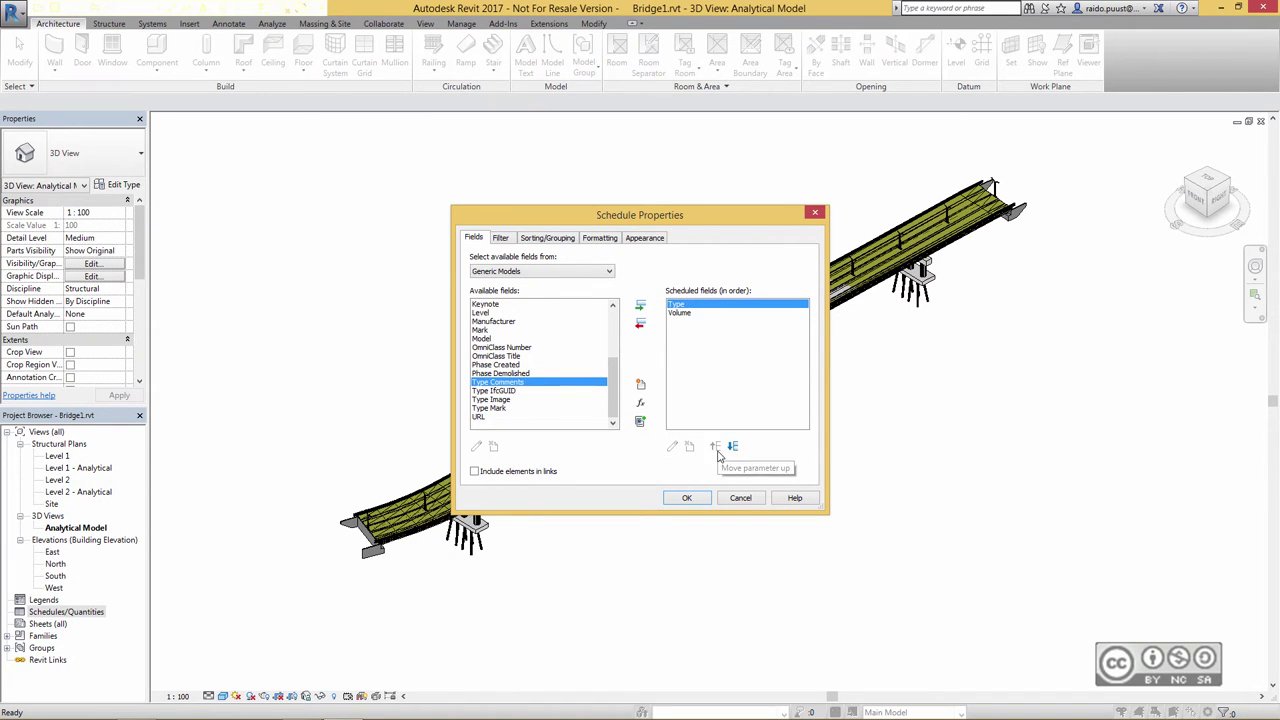
click(688, 498)
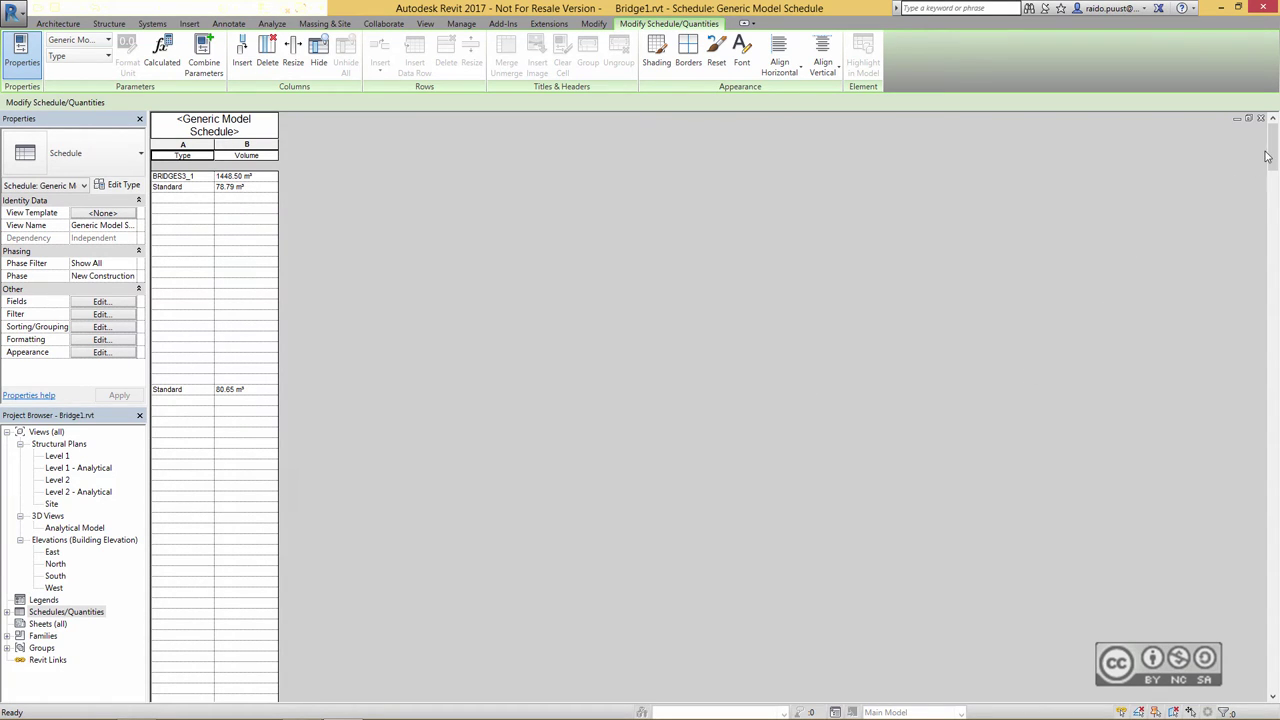
Sort the Generic Model Schedule by Type and turn on grand totals
scroll(1272, 148, down, 2)
scroll(1272, 148, up, 2)
click(245, 261)
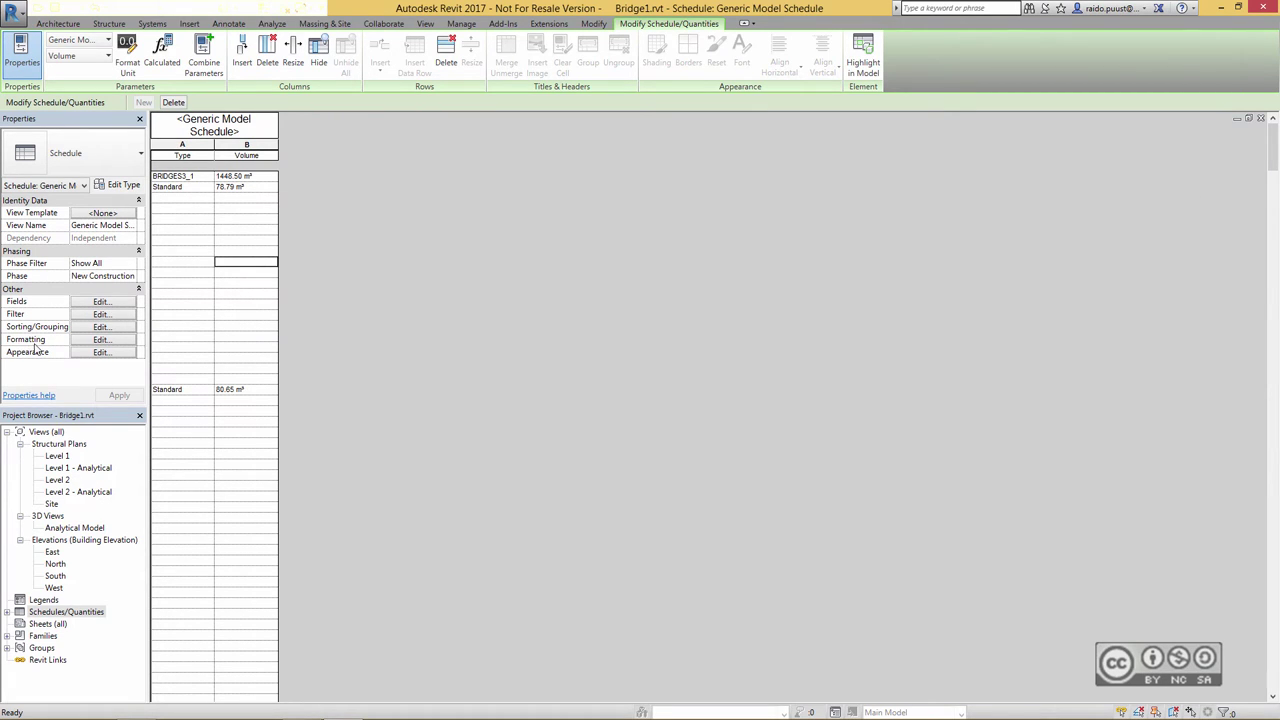
click(100, 327)
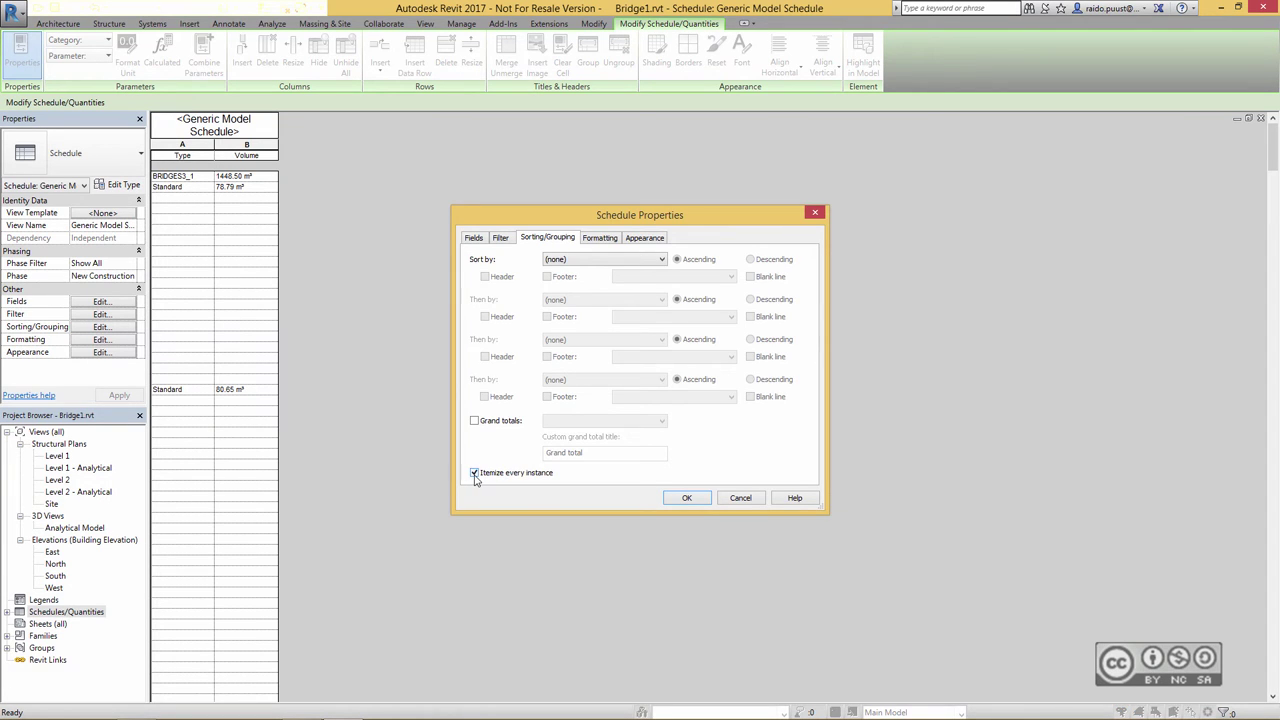
click(475, 421)
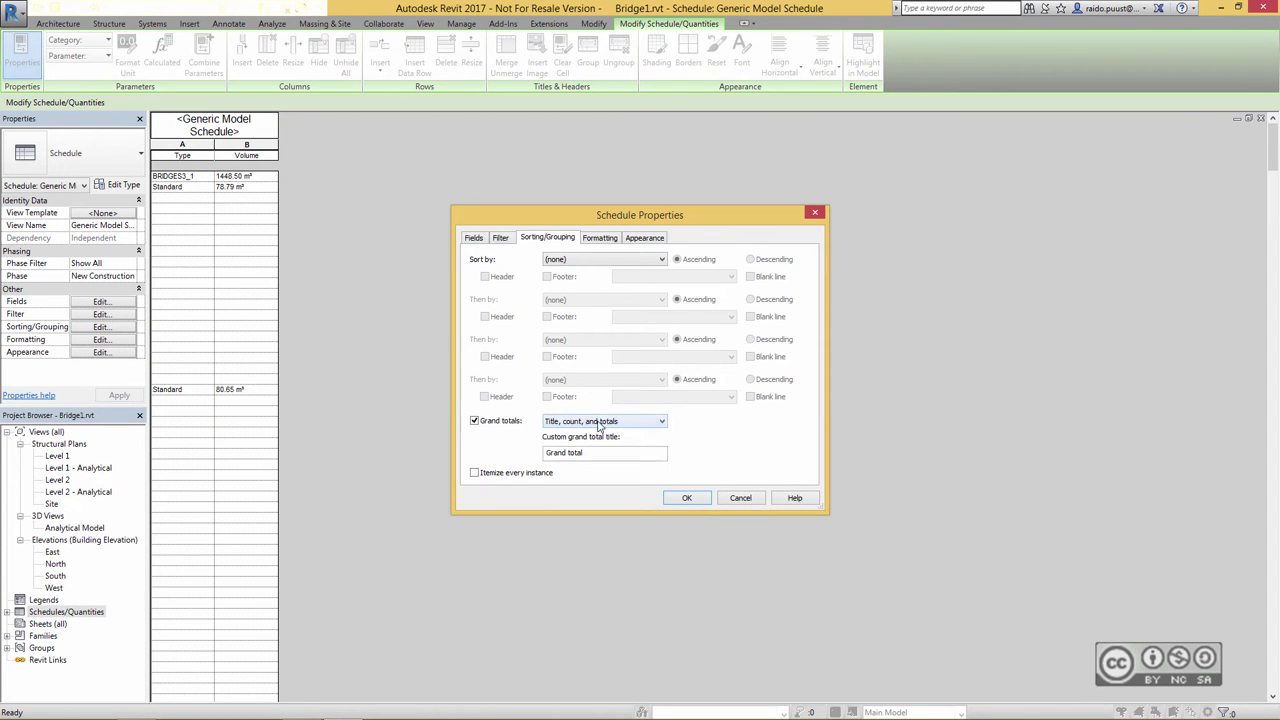
click(608, 262)
click(562, 280)
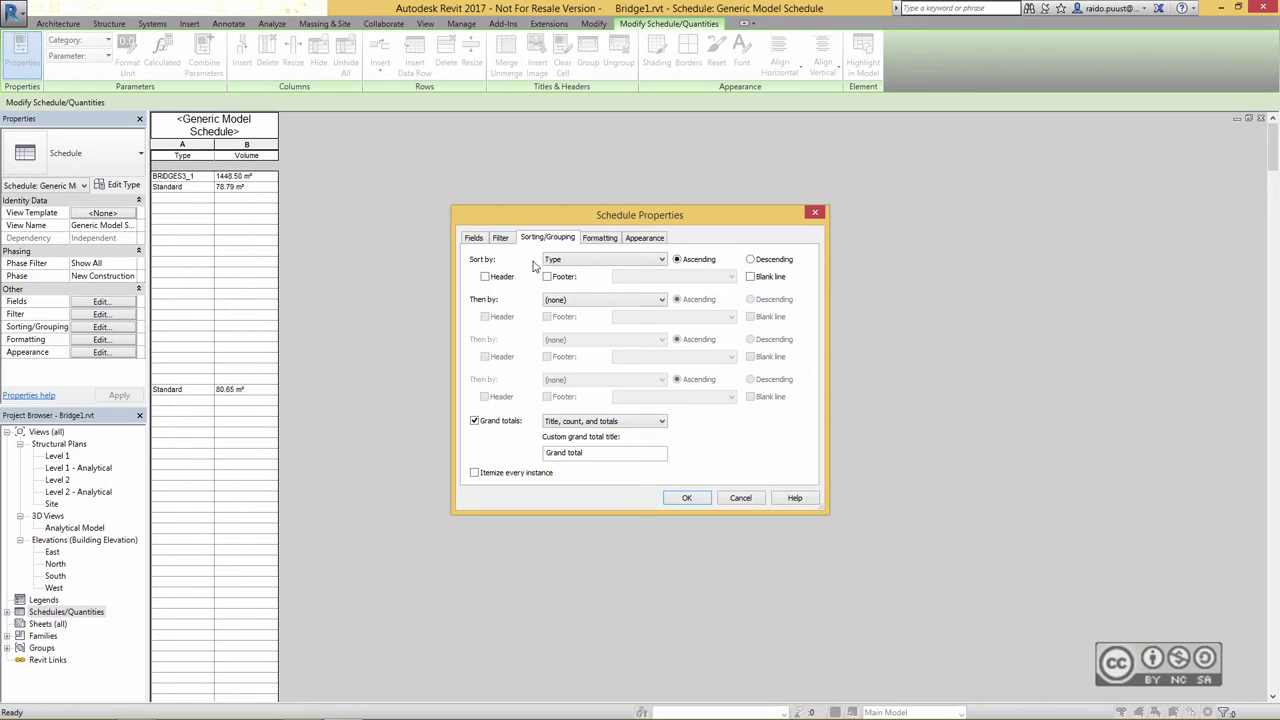
click(695, 498)
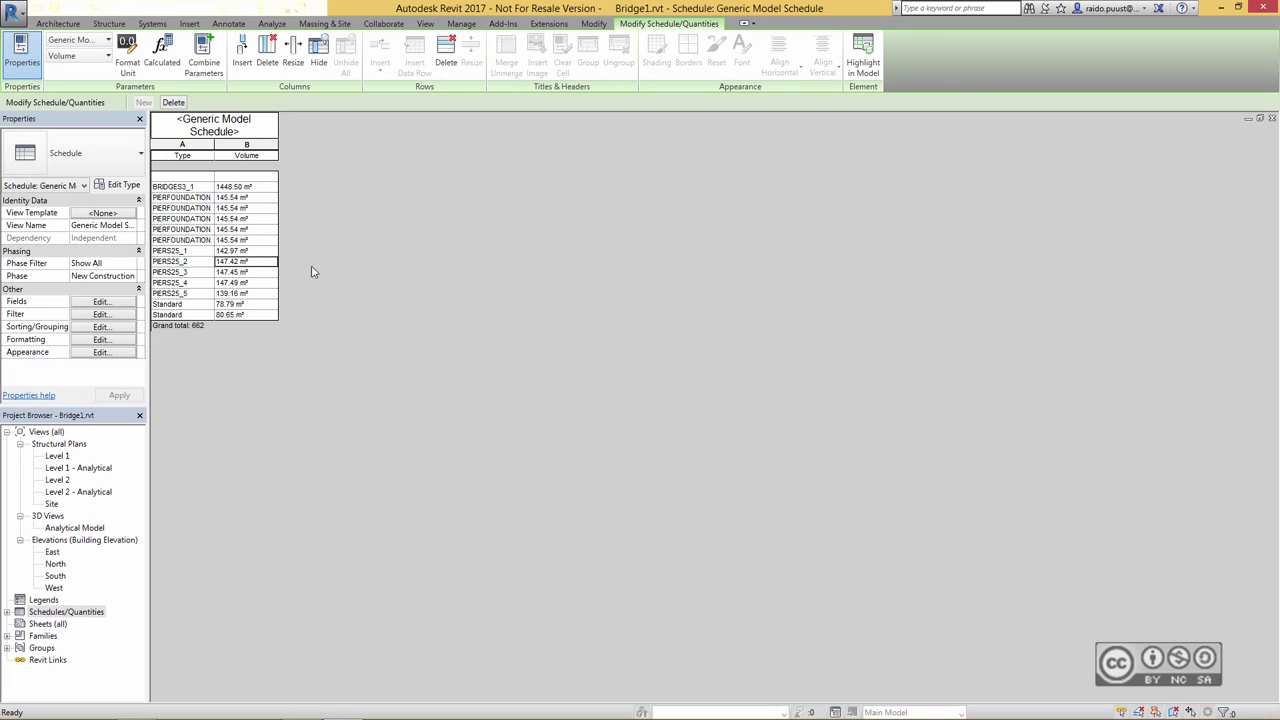
Select the five PERFOUNDATION volume cells and view them in the 3D model
click(235, 198)
drag(235, 200, 240, 247)
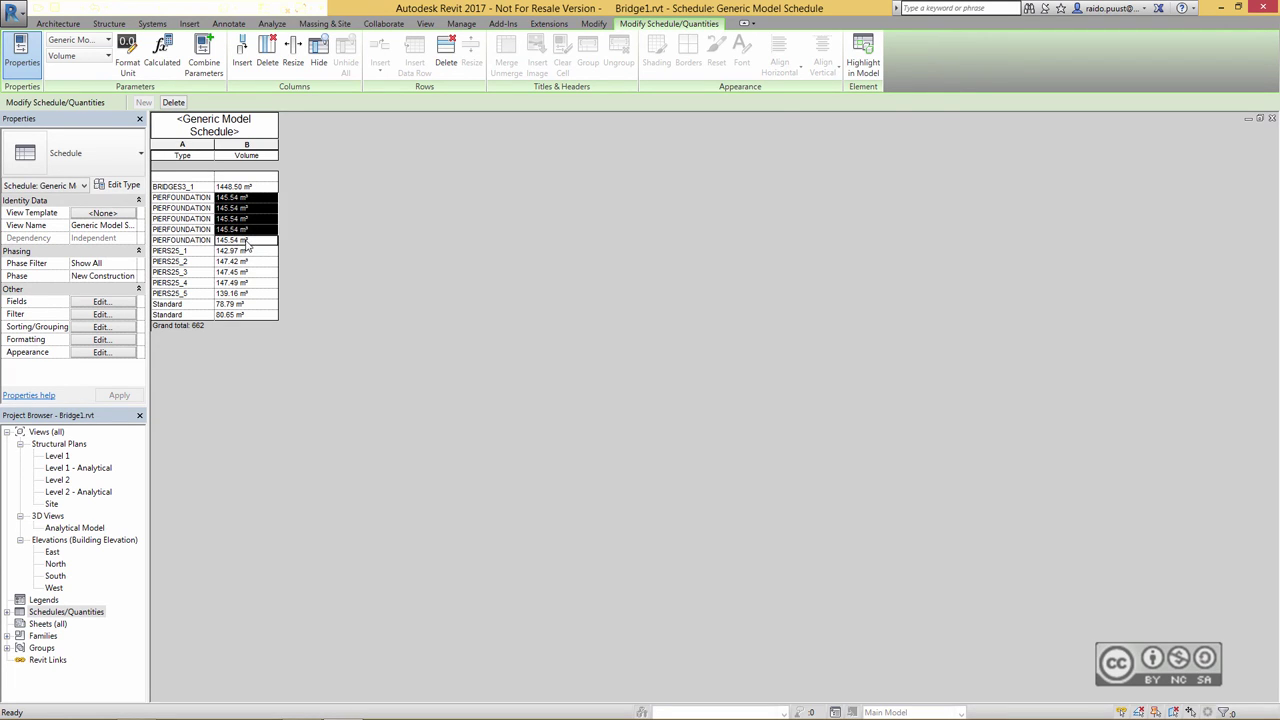
key(ctrl+Tab)
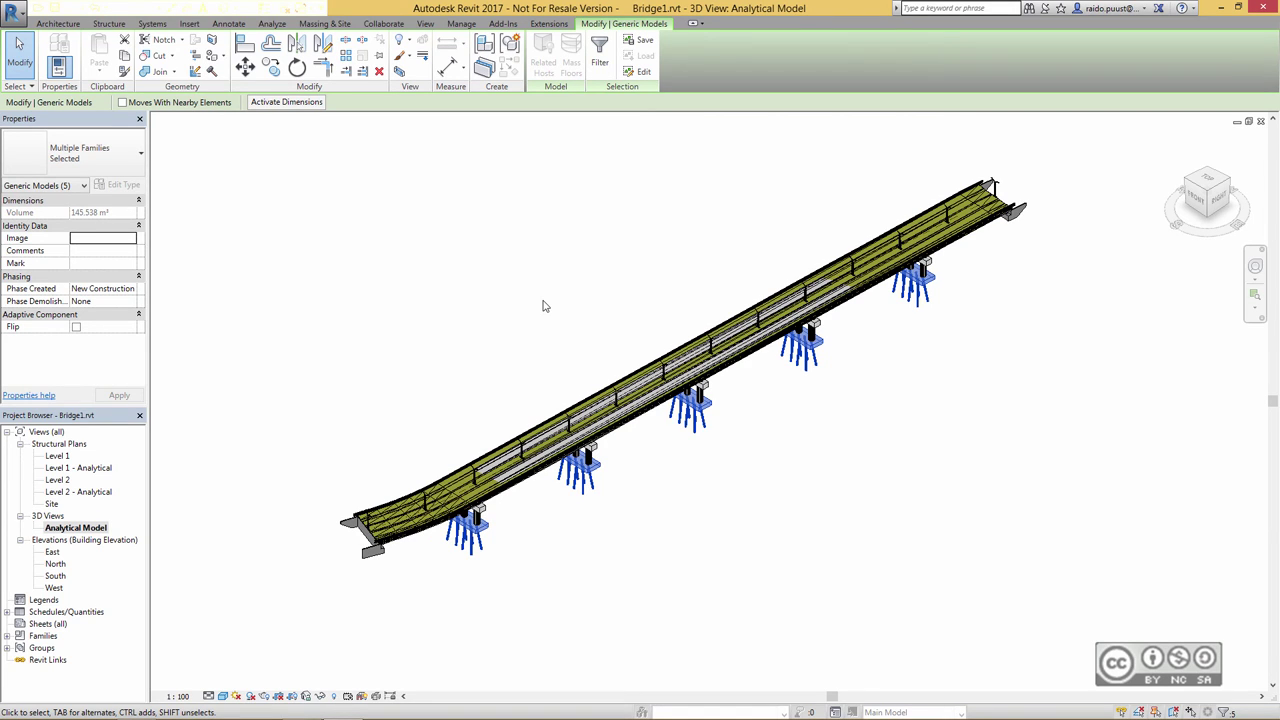
Clear the selection and use Specify Coordinates at Point on a pier foundation
click(587, 259)
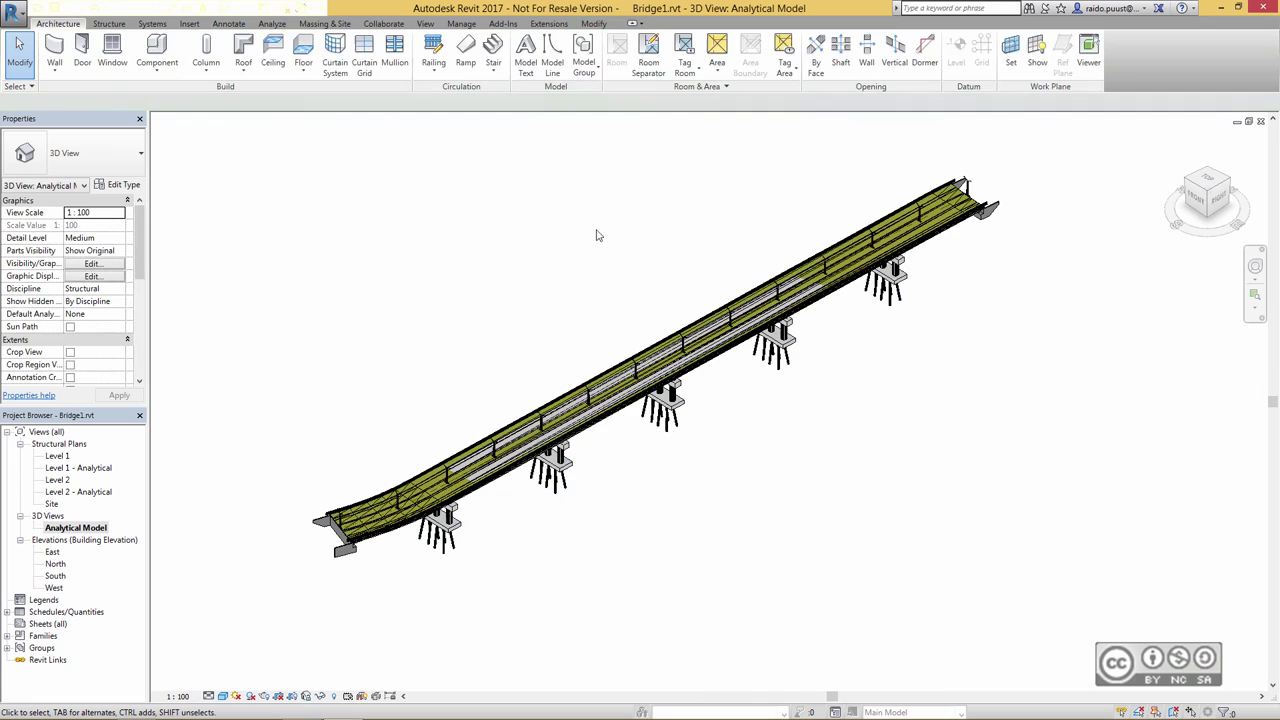
click(462, 25)
click(676, 55)
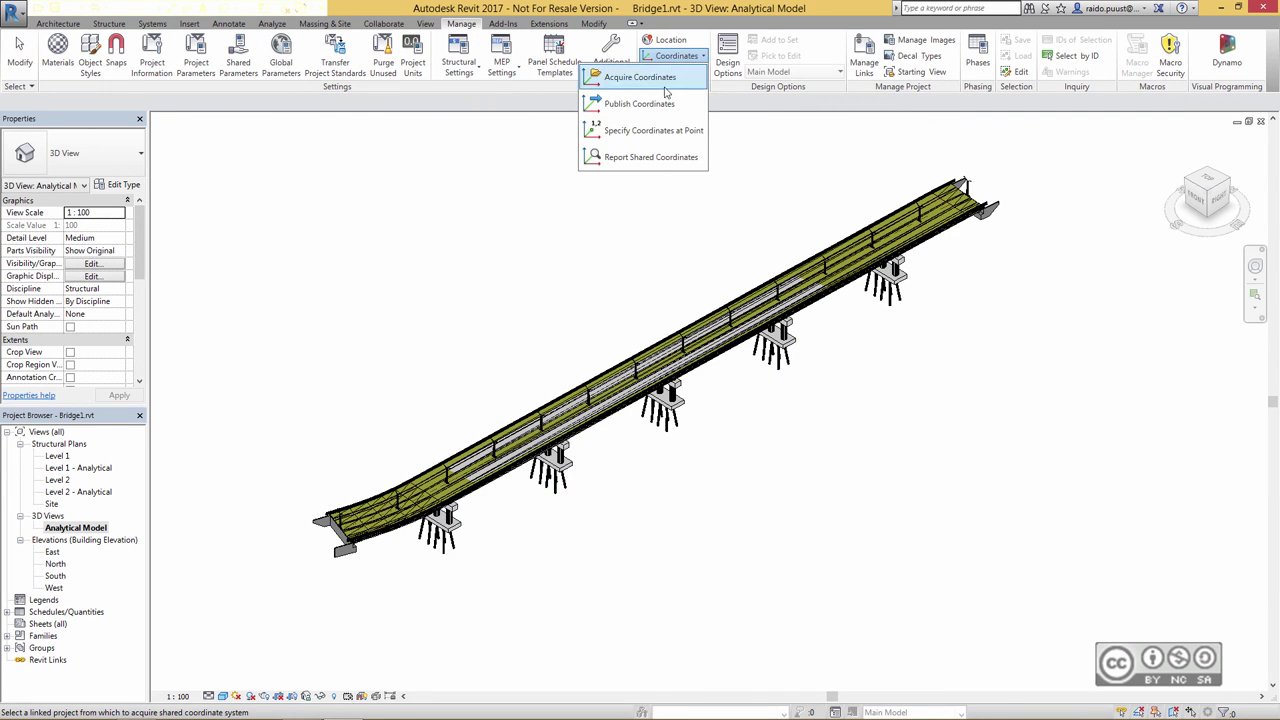
click(653, 130)
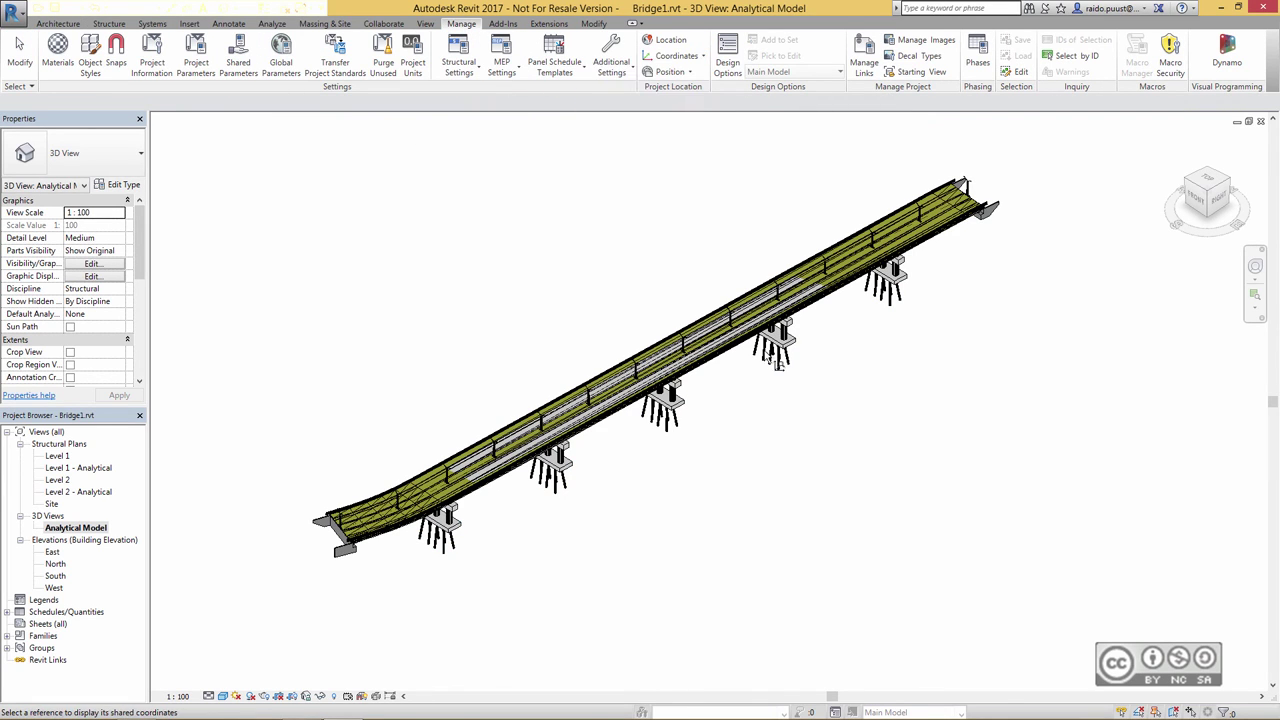
click(680, 413)
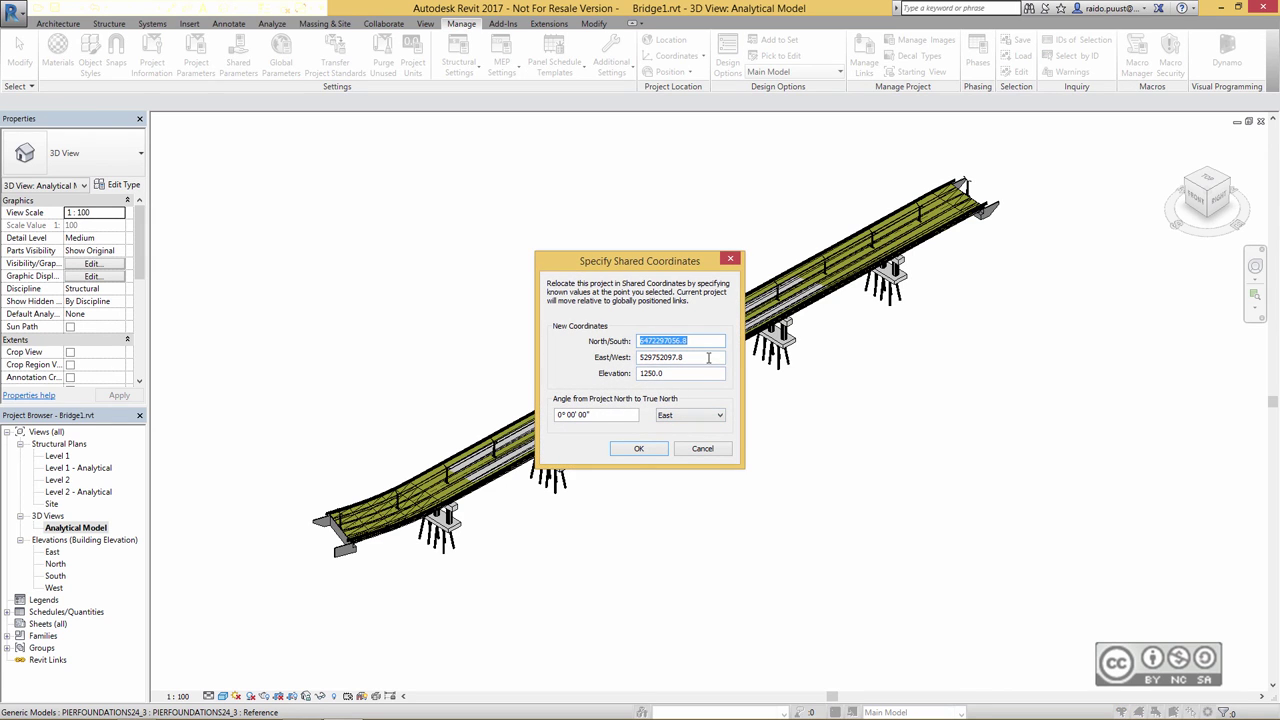